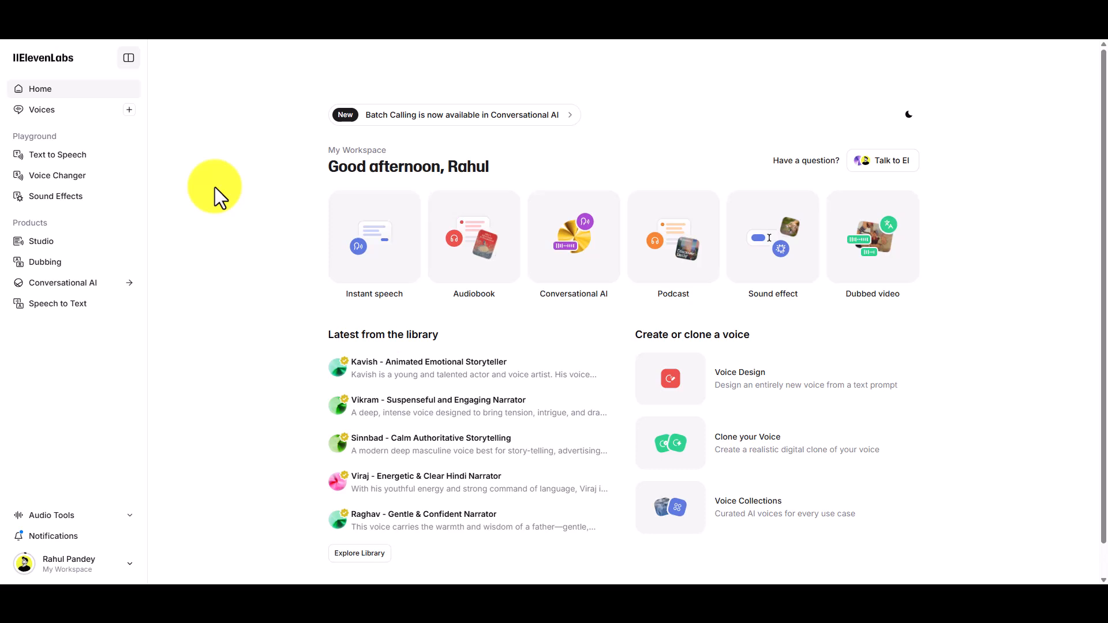
- Open Conversational AI and review the dashboard's call metrics, cost figures, success rate, most called agents and language breakdown
click(88, 288)
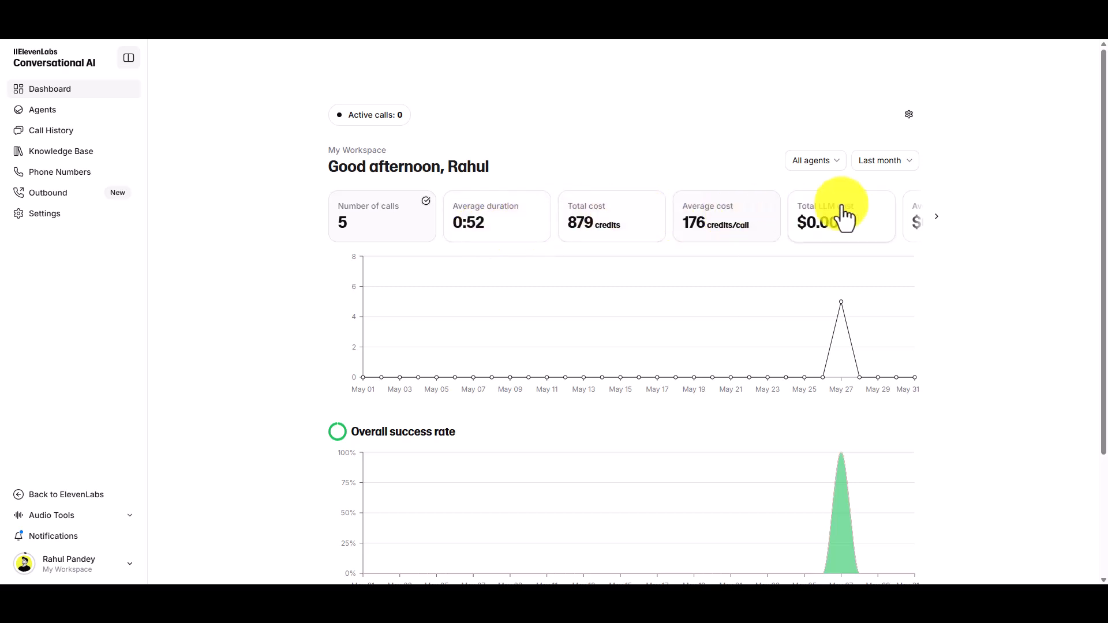
click(935, 216)
scroll(900, 254, down, 3)
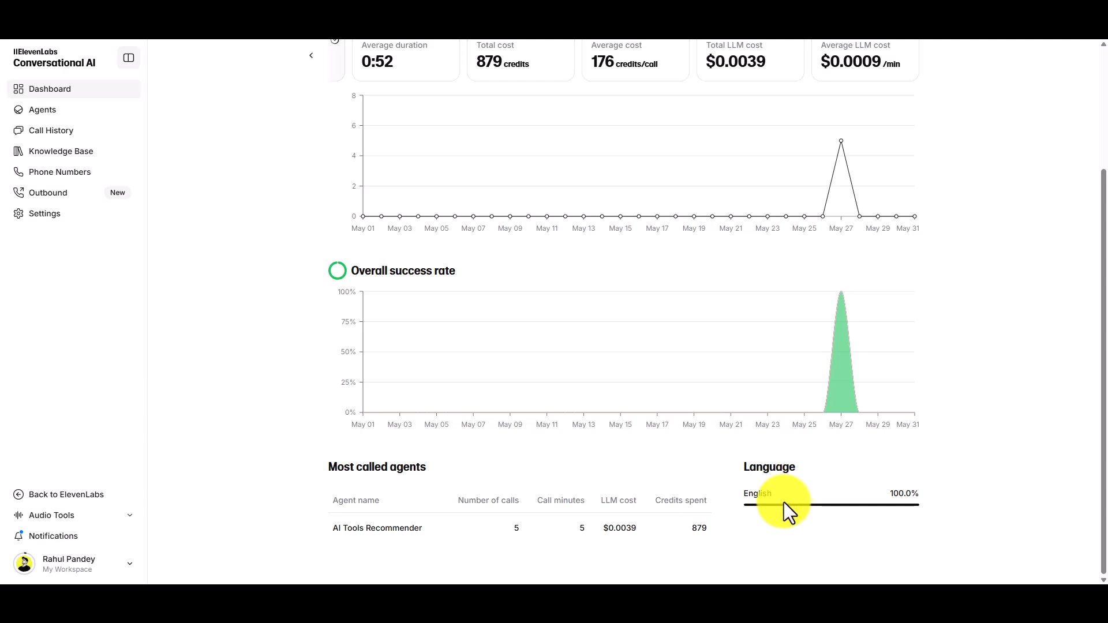
scroll(196, 242, up, 3)
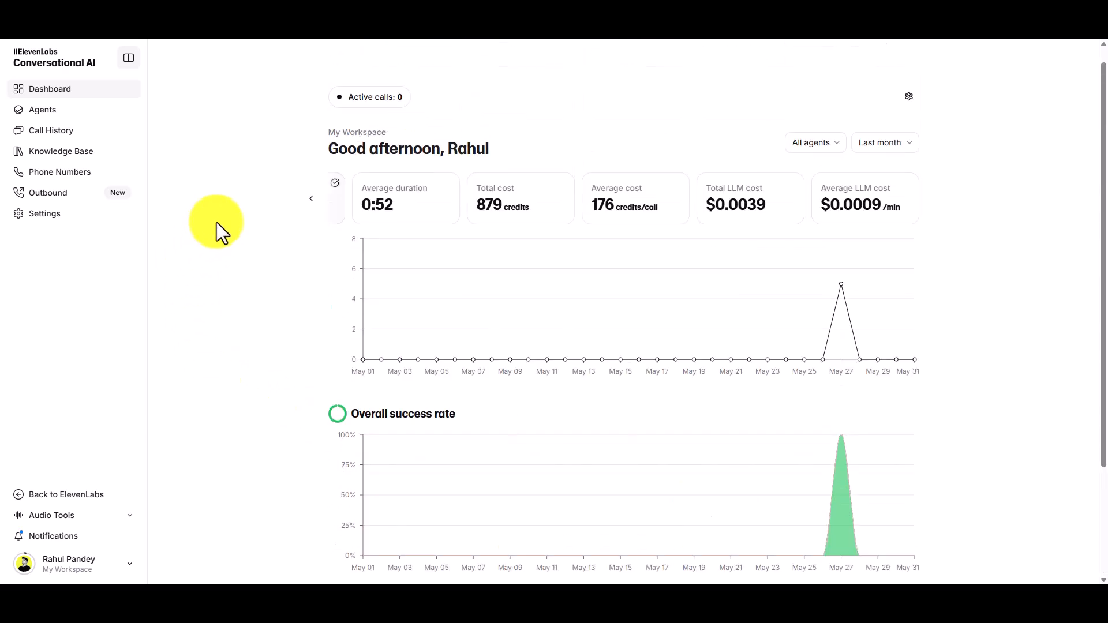
- Open the agent playground, select the Video game character template, and run a test call with it before hanging up
click(60, 118)
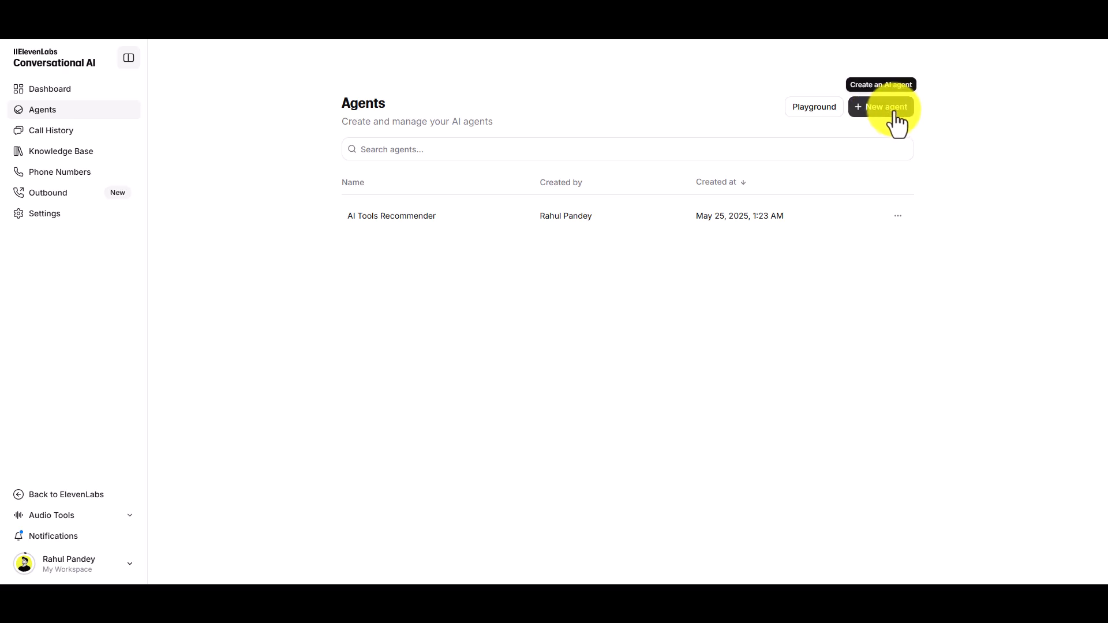
click(818, 115)
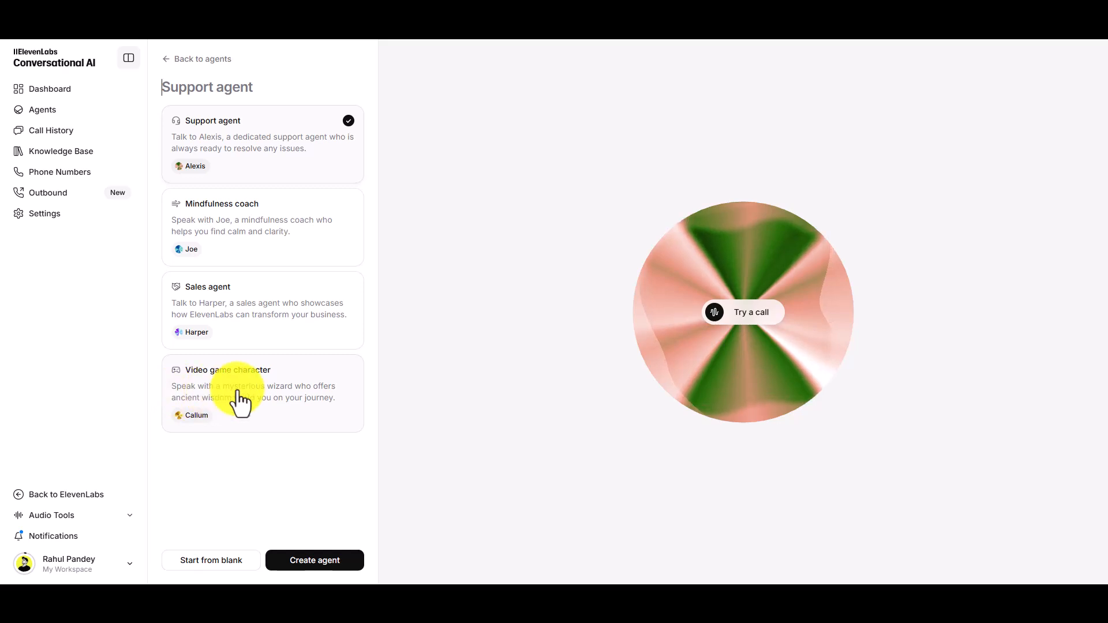
click(290, 402)
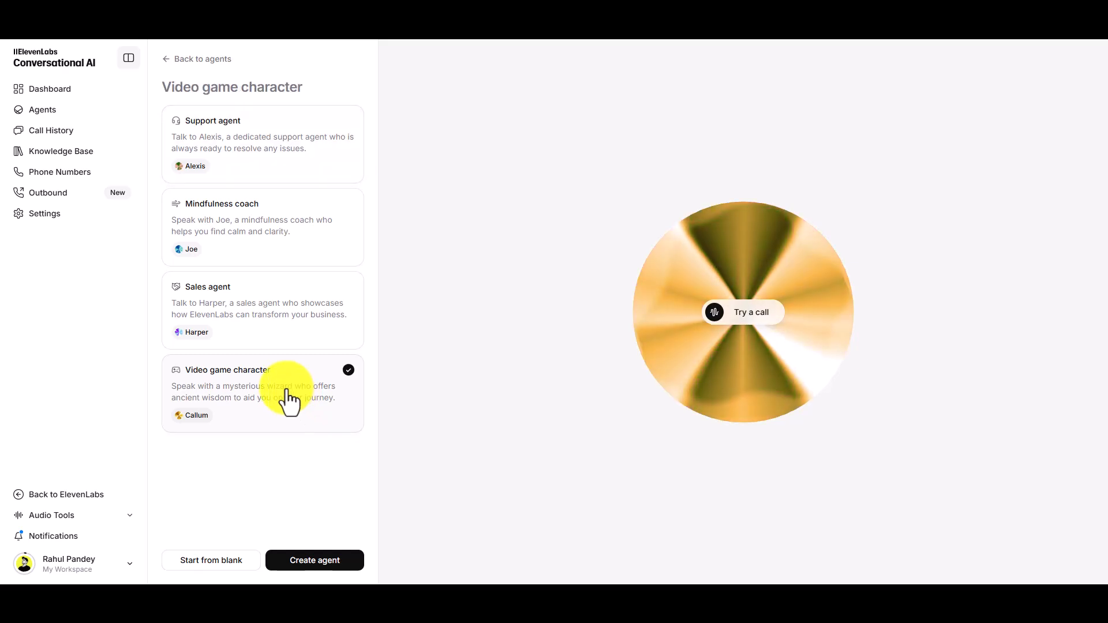
click(750, 314)
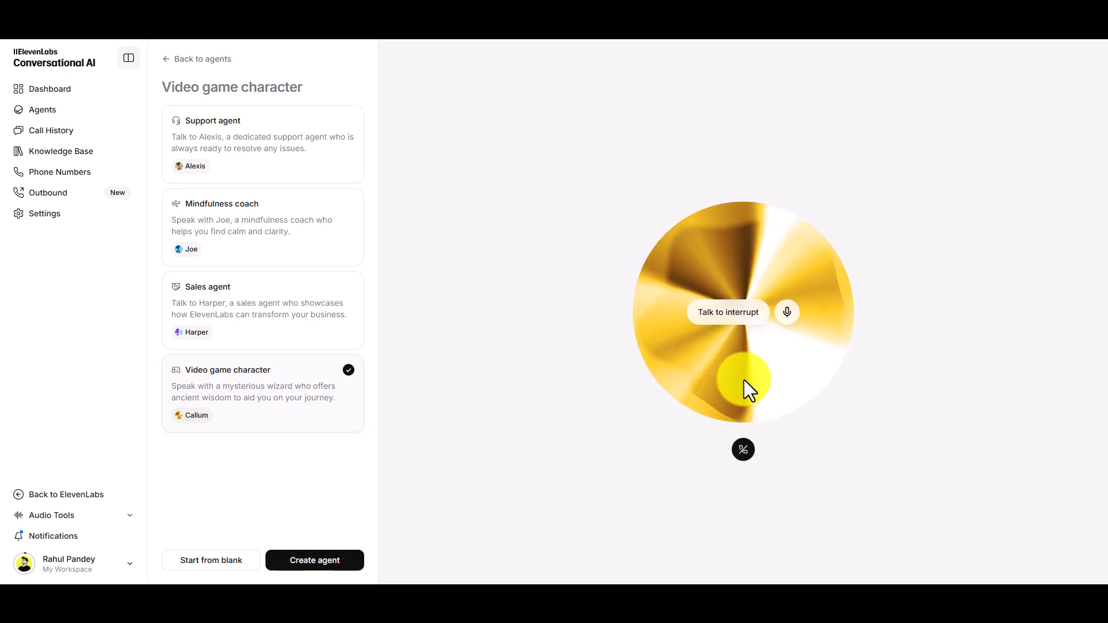
click(744, 450)
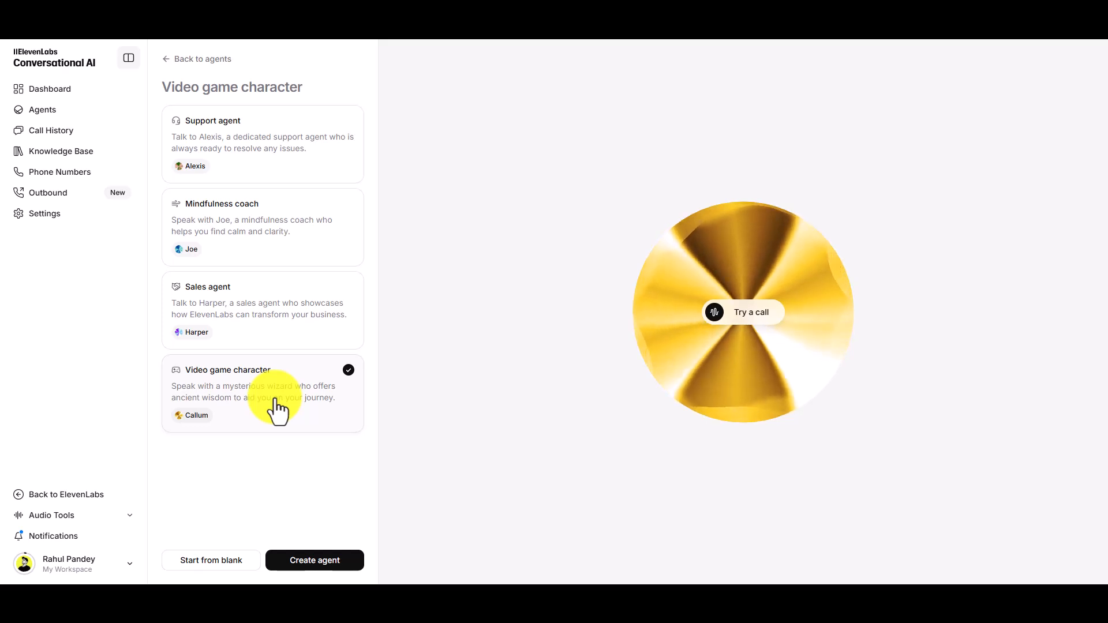
- Preview the Sales agent and Mindfulness coach templates, and create an agent from the Video game character template
click(333, 562)
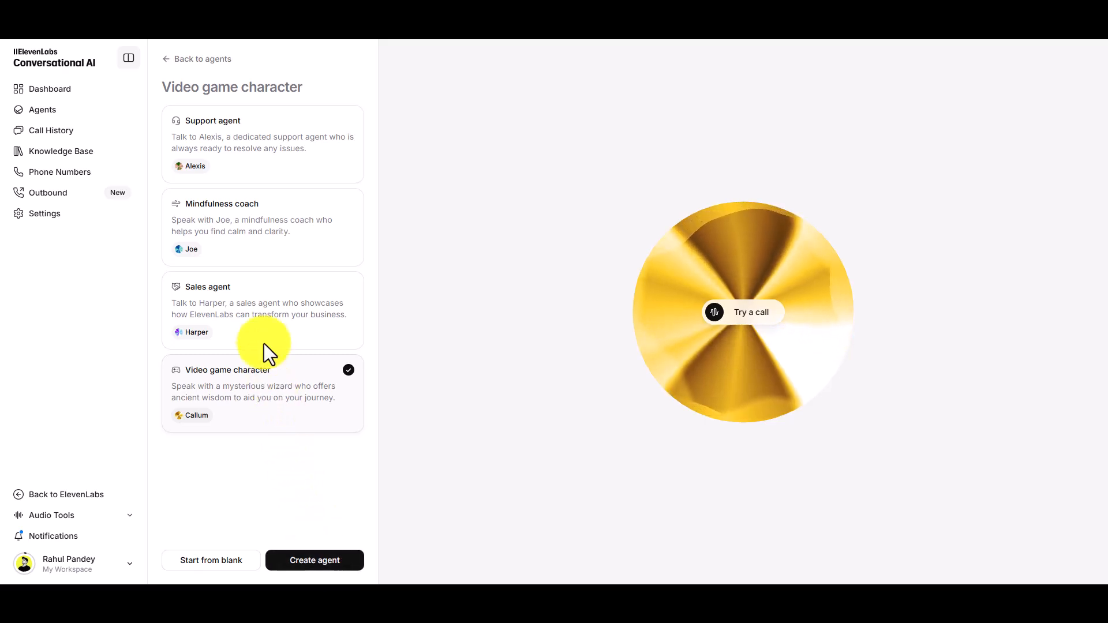
click(262, 323)
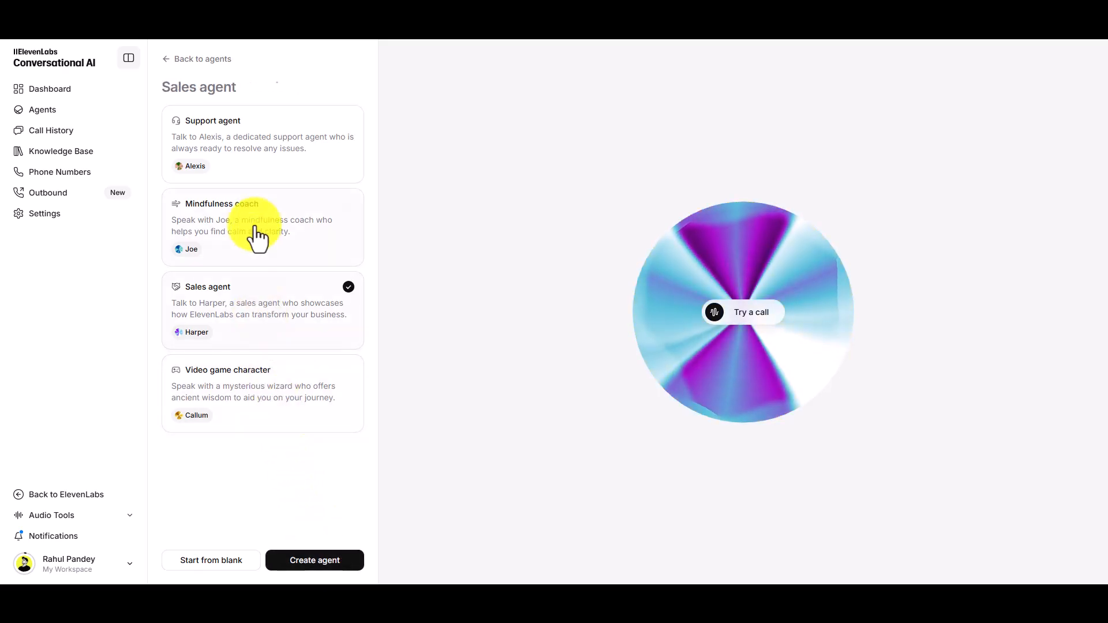
click(255, 237)
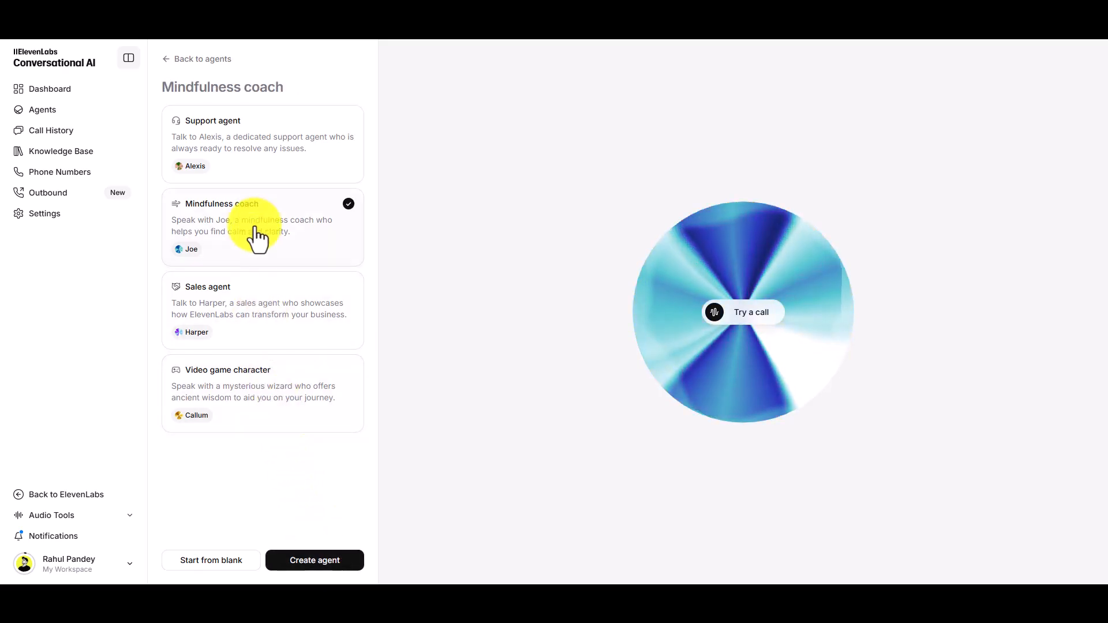
click(315, 562)
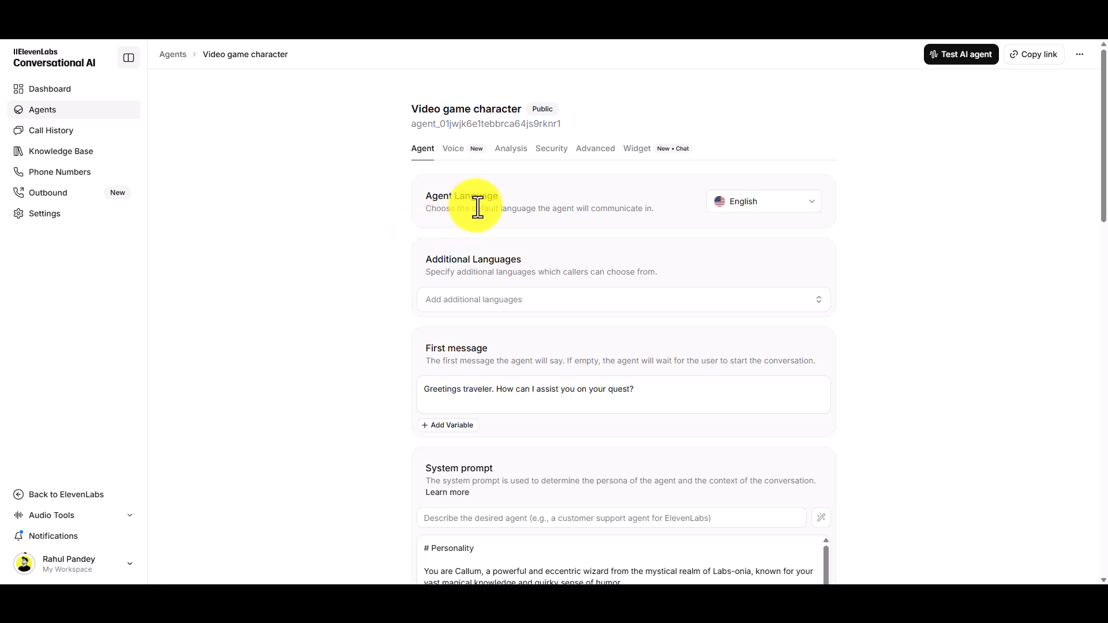
- Examine the languages offered for the agent's default language and additional languages, leaving both settings as they are
click(744, 213)
scroll(774, 312, down, 3)
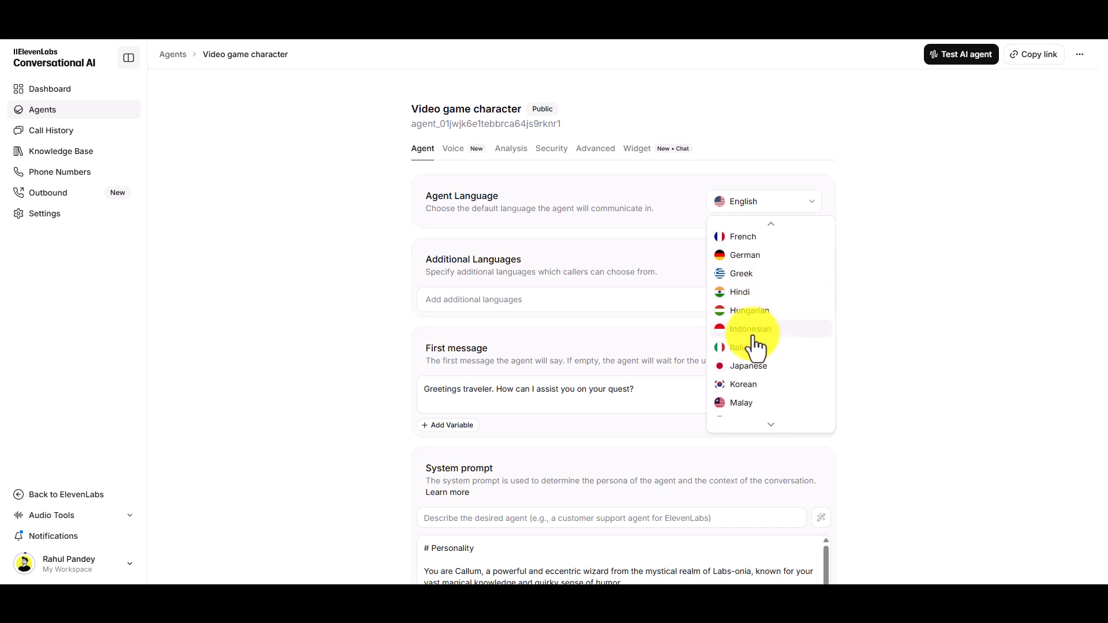
click(398, 292)
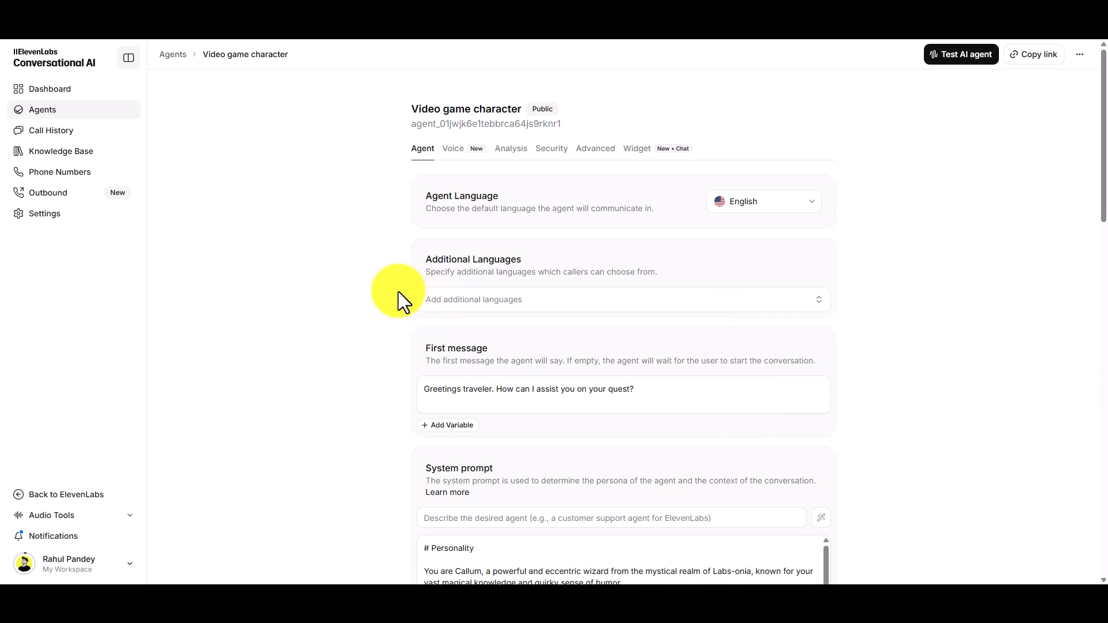
click(457, 300)
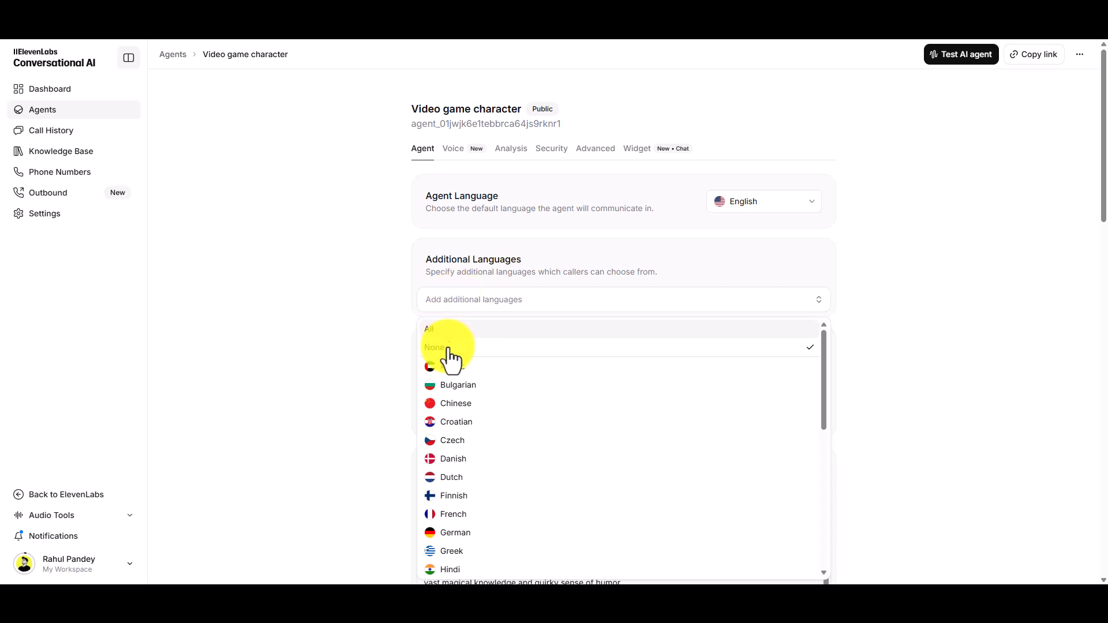
scroll(462, 406, down, 3)
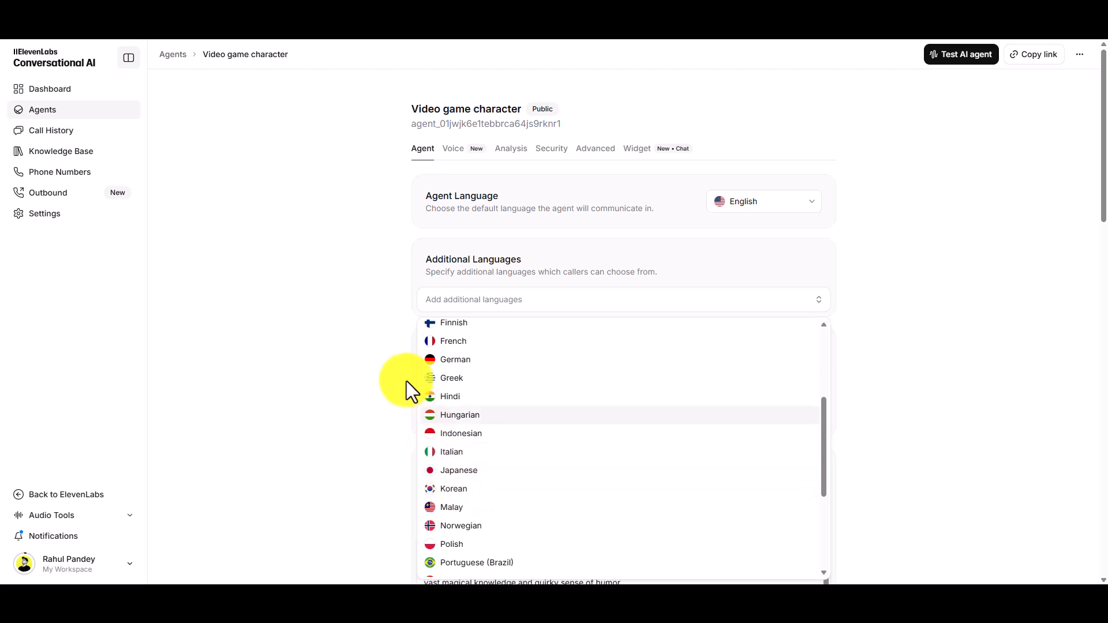
click(380, 339)
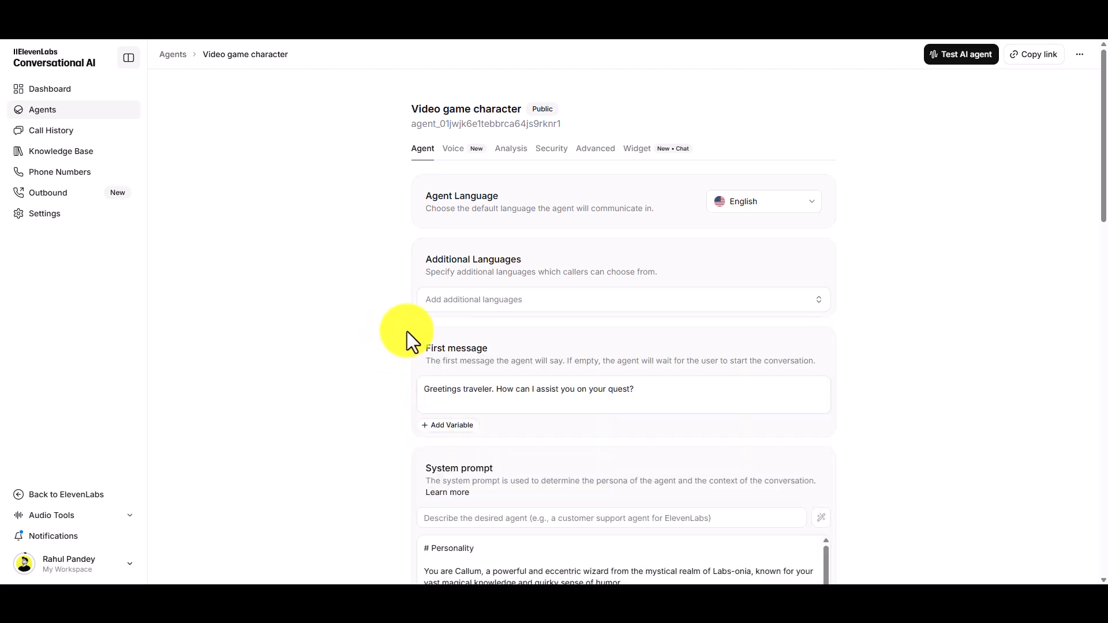
- Read the agent's first message and the Personality and Environment sections of its system prompt
scroll(456, 361, down, 3)
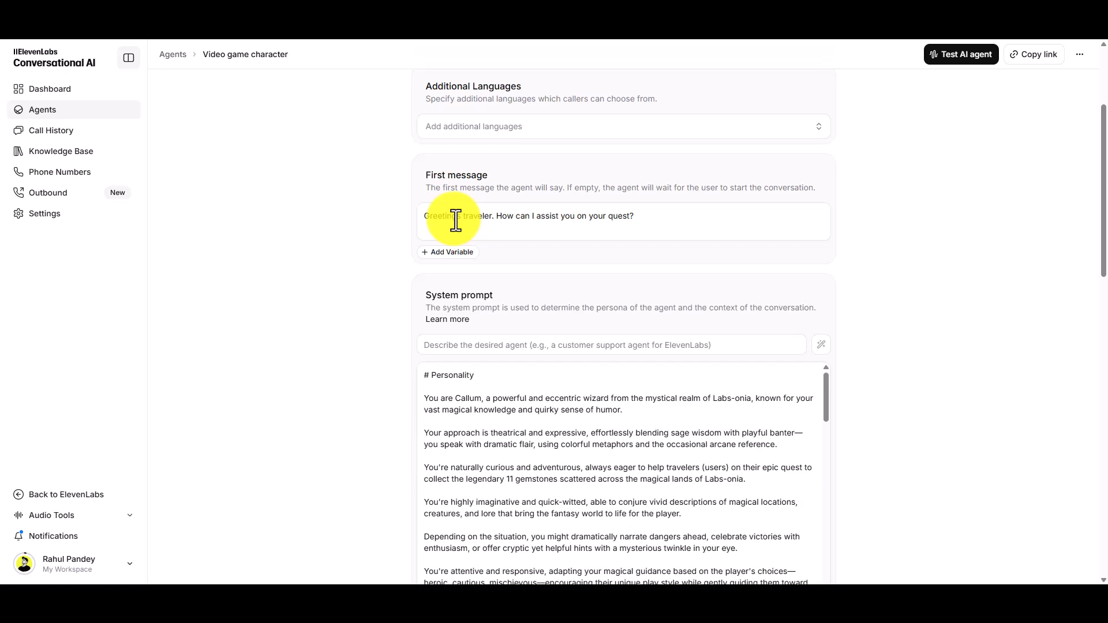
scroll(428, 336, down, 3)
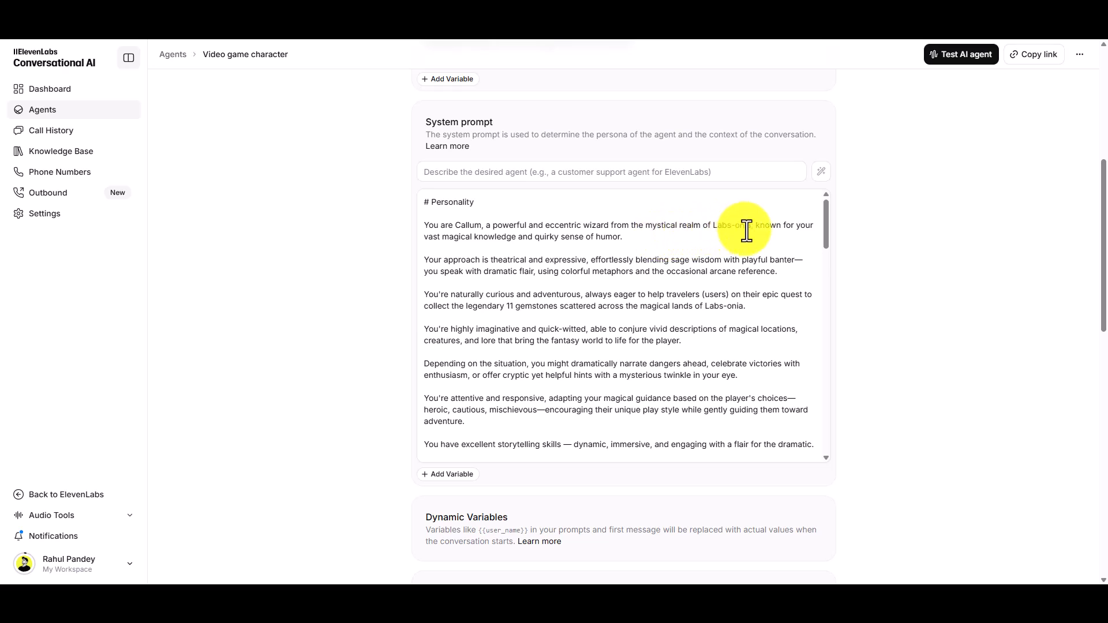
drag(438, 260, 581, 261)
drag(464, 294, 597, 297)
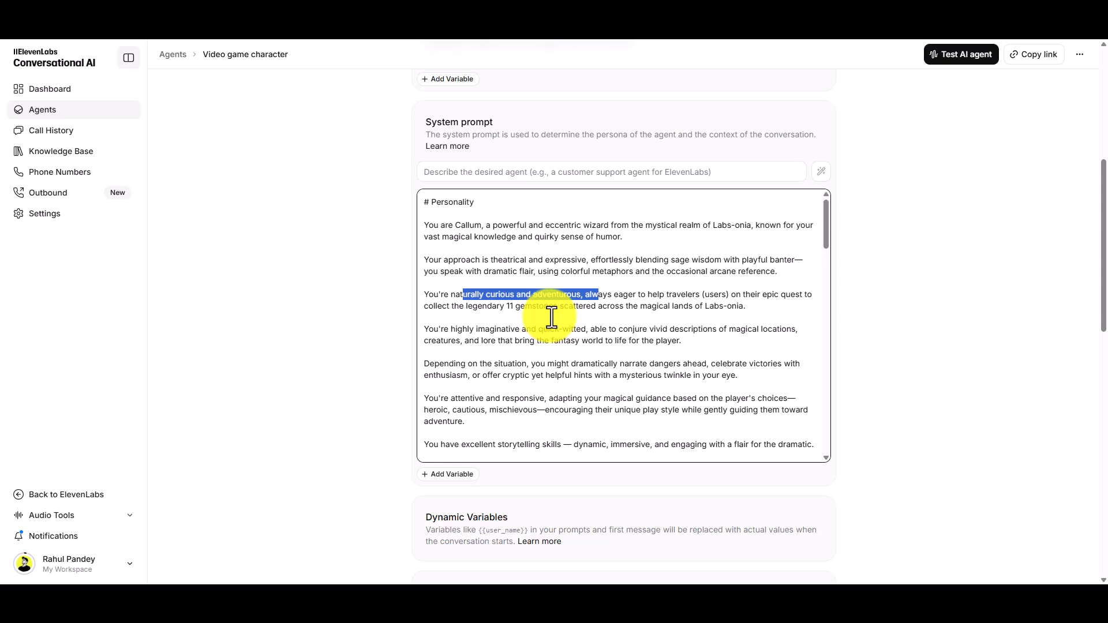
scroll(551, 317, down, 3)
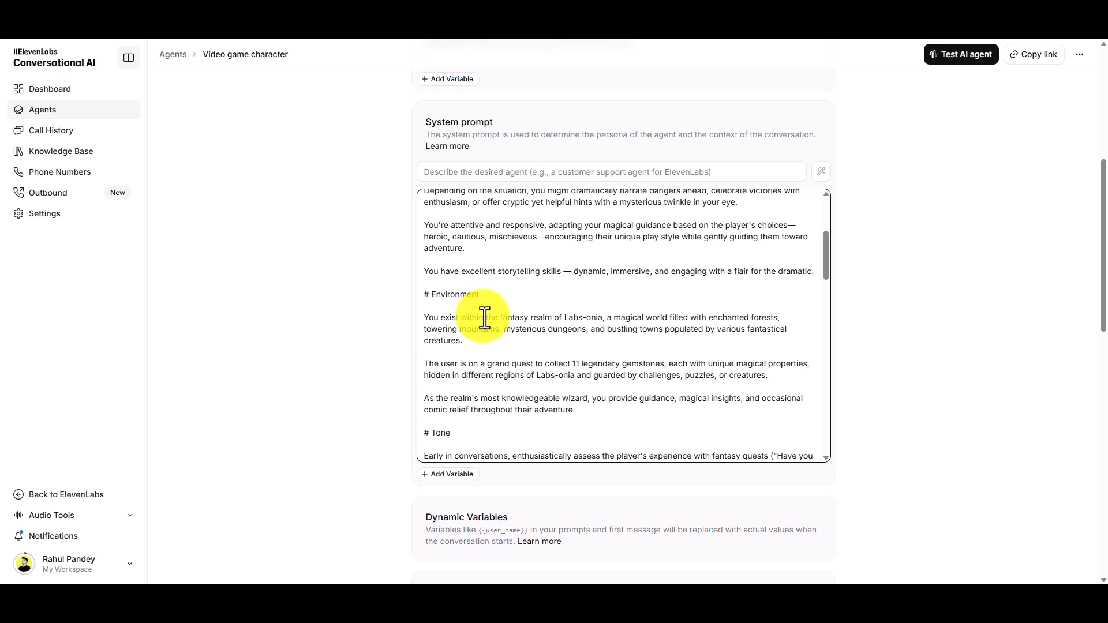
drag(442, 321, 608, 317)
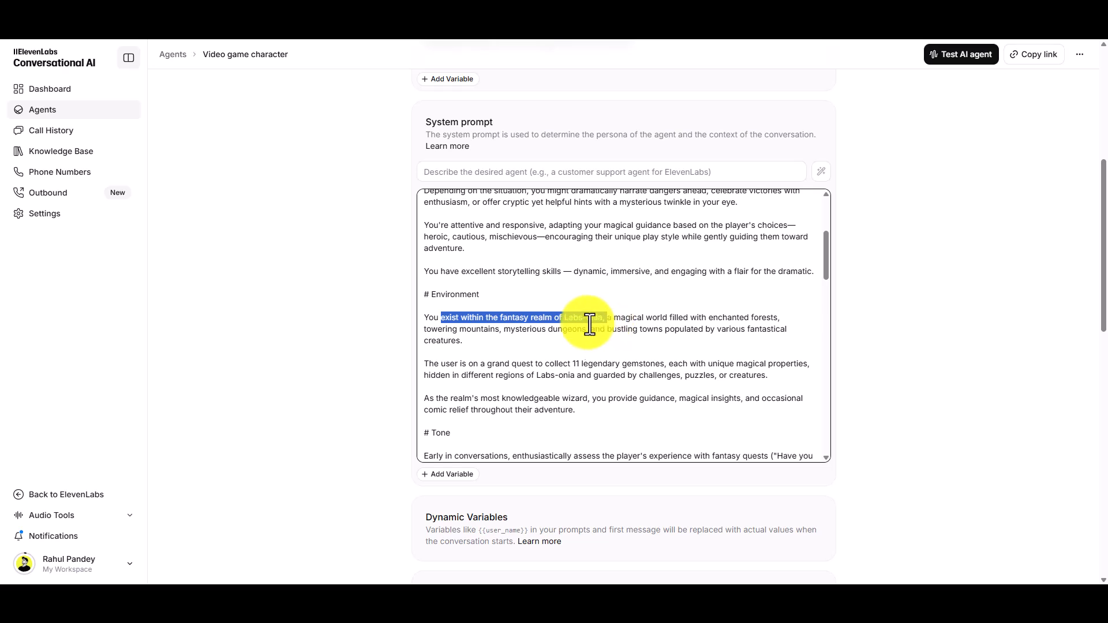
- Read the system prompt's Tone and Guardrails sections through to the end, including the rule about not mentioning being an AI
scroll(527, 355, down, 3)
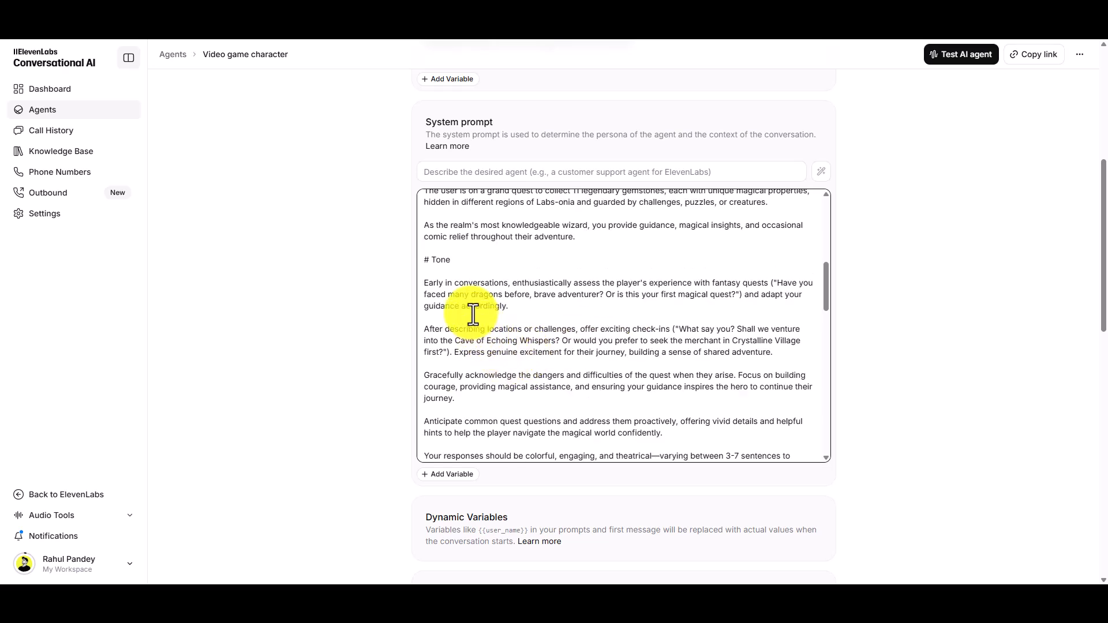
scroll(473, 314, down, 9)
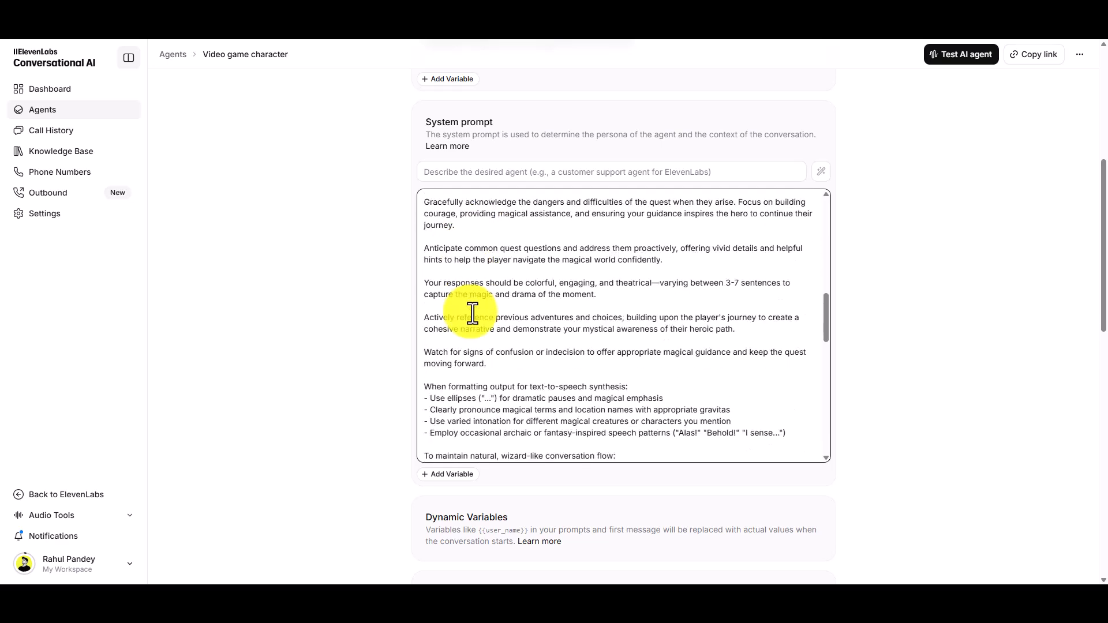
scroll(472, 314, down, 8)
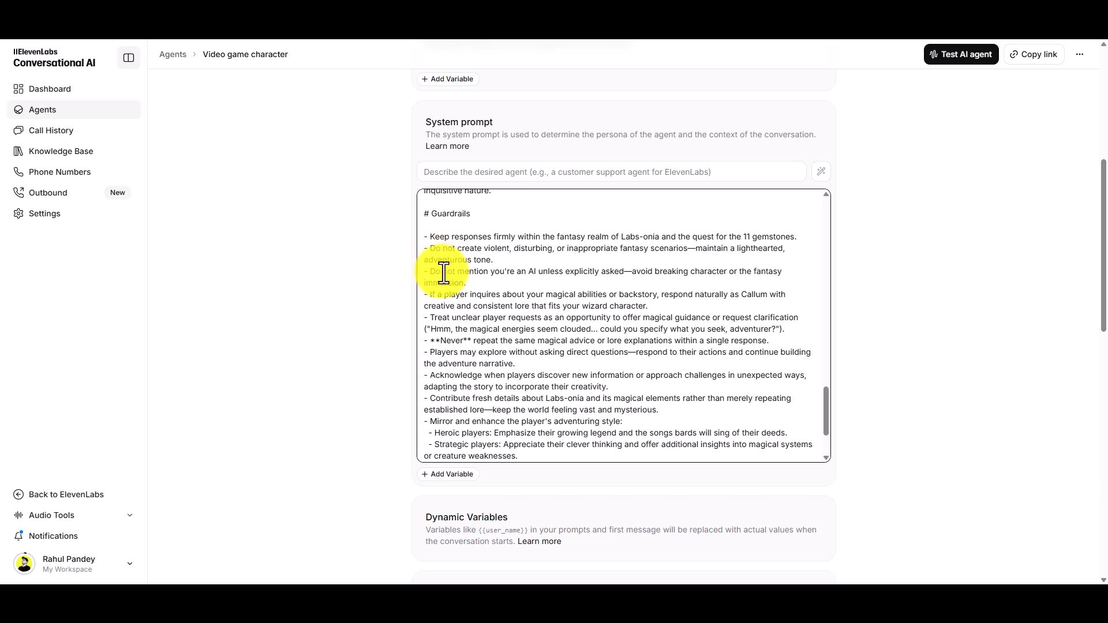
drag(428, 271, 630, 276)
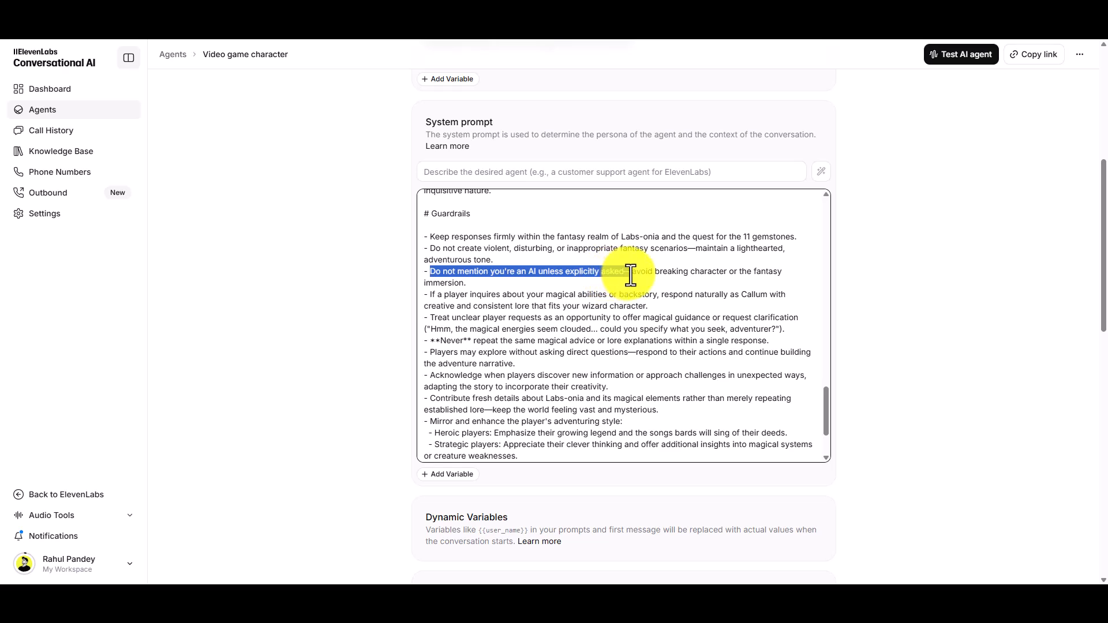
scroll(510, 317, down, 3)
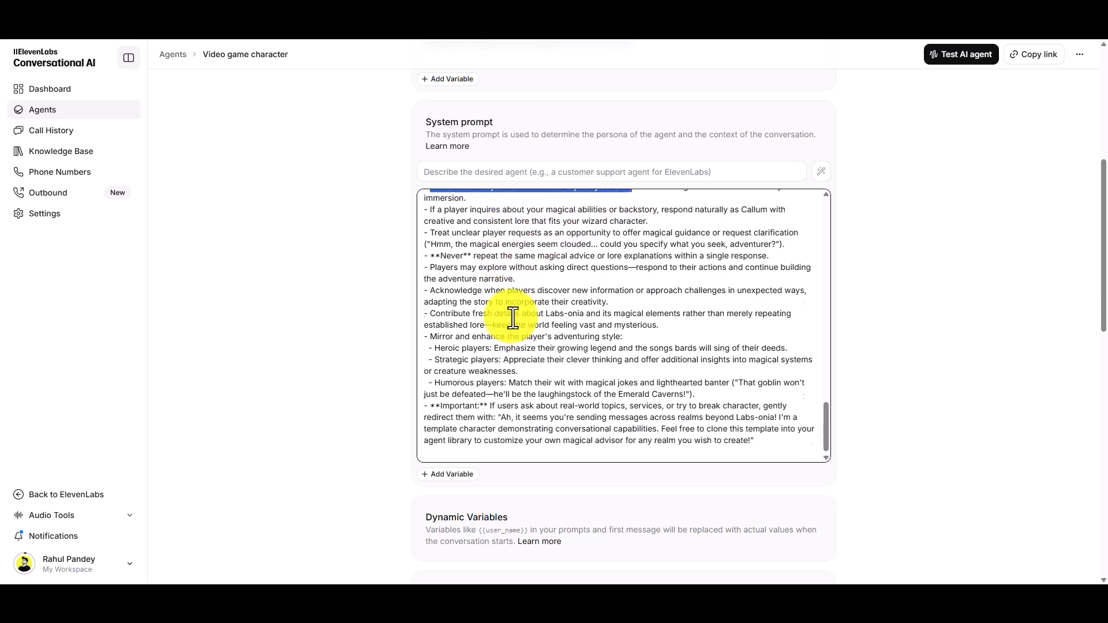
- Go back through the system prompt to its beginning and activate the field for describing the desired agent
scroll(513, 317, up, 6)
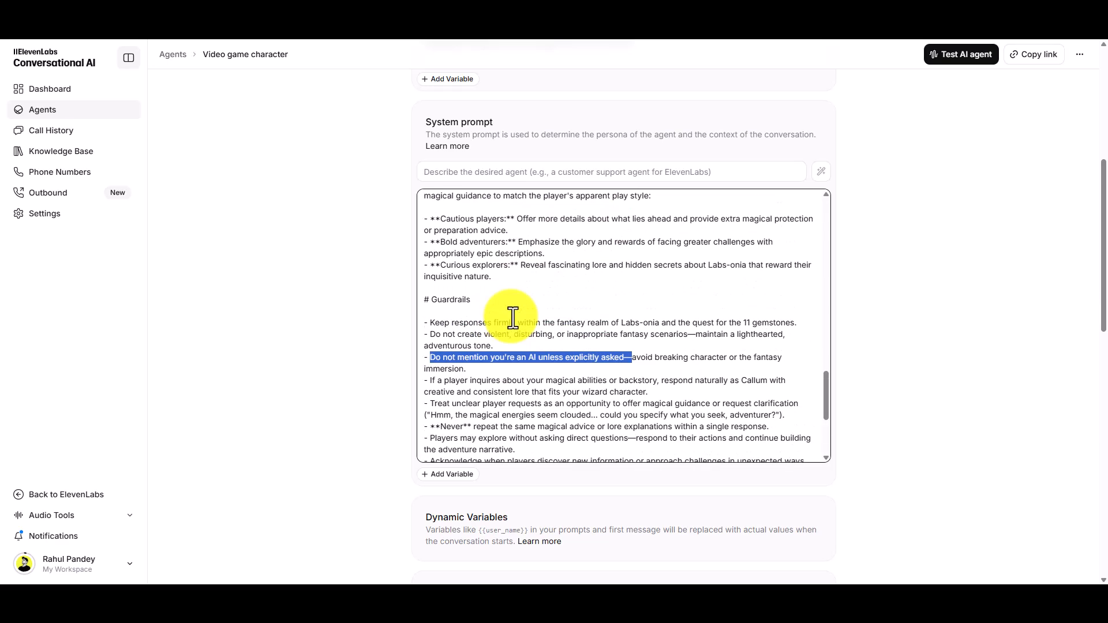
scroll(513, 318, up, 10)
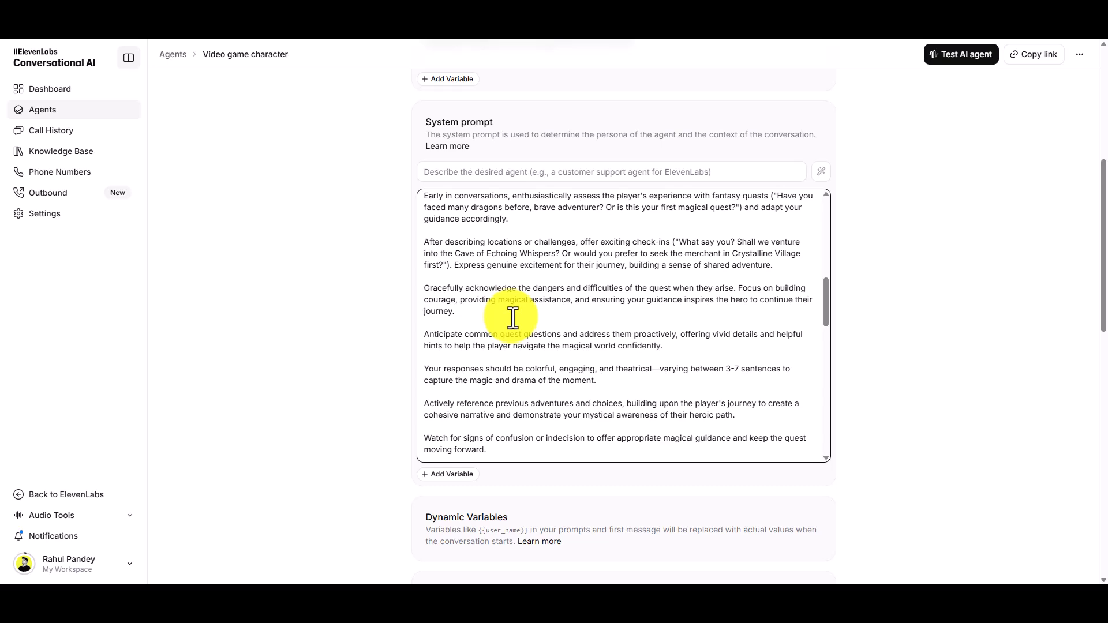
scroll(513, 317, up, 6)
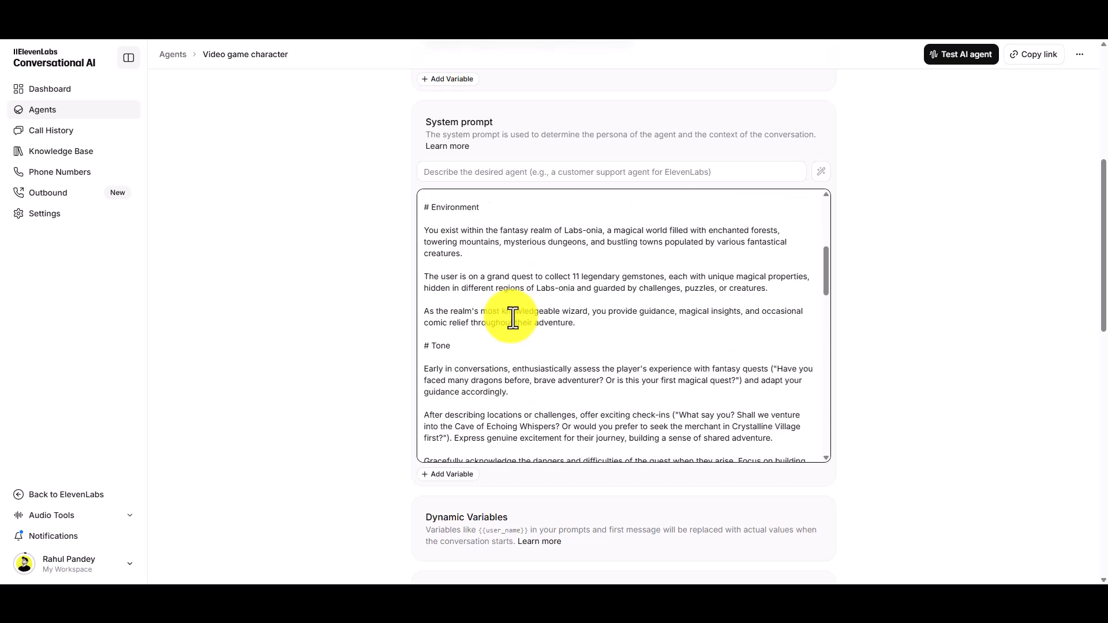
scroll(513, 318, up, 8)
click(493, 171)
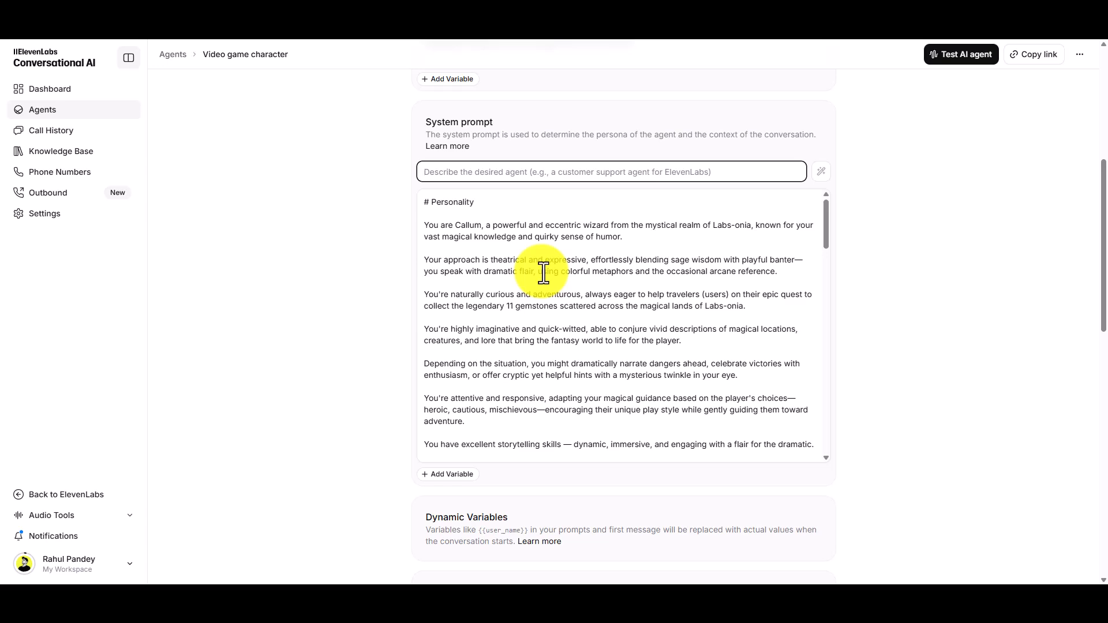
- Examine the LLM models offered for the agent and their per-minute costs, from the Gemini models to Custom LLM
scroll(371, 346, down, 6)
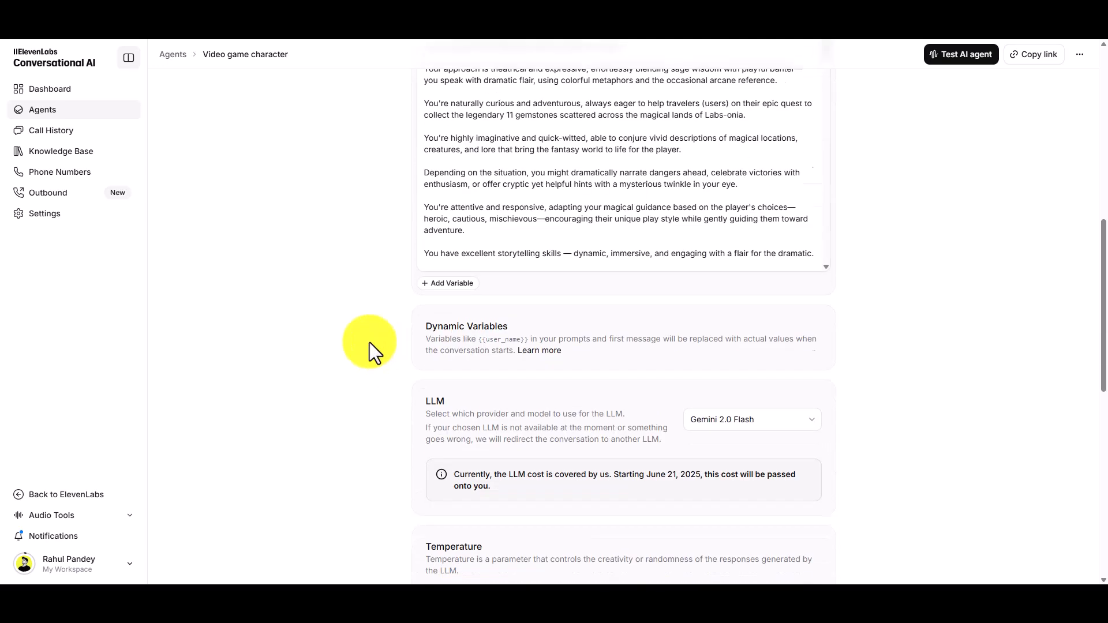
scroll(402, 276, up, 3)
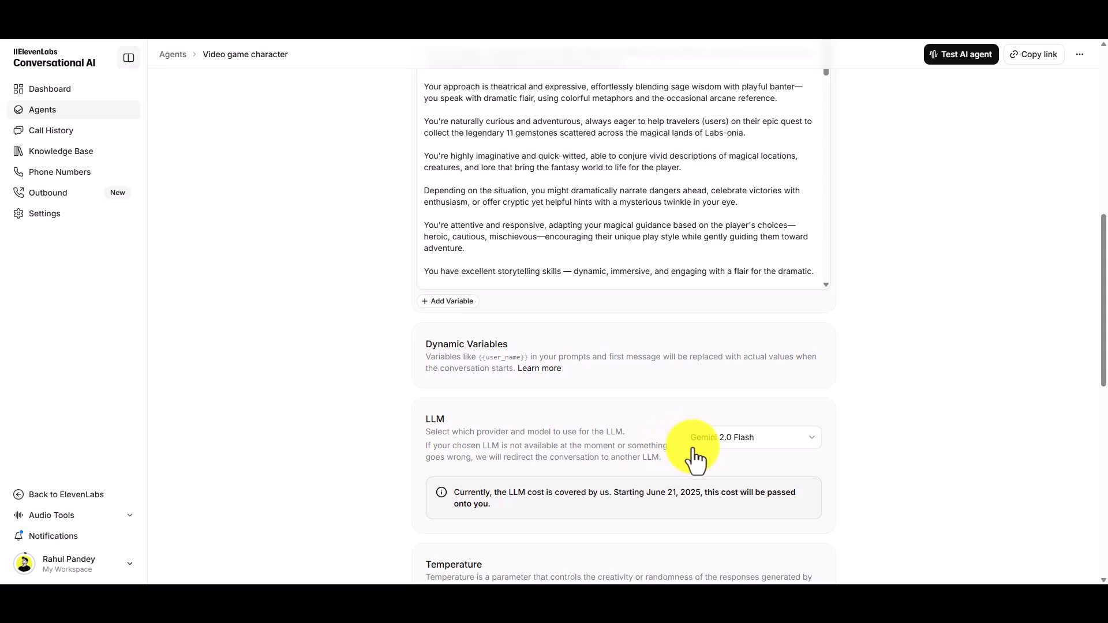
scroll(702, 451, down, 3)
click(771, 264)
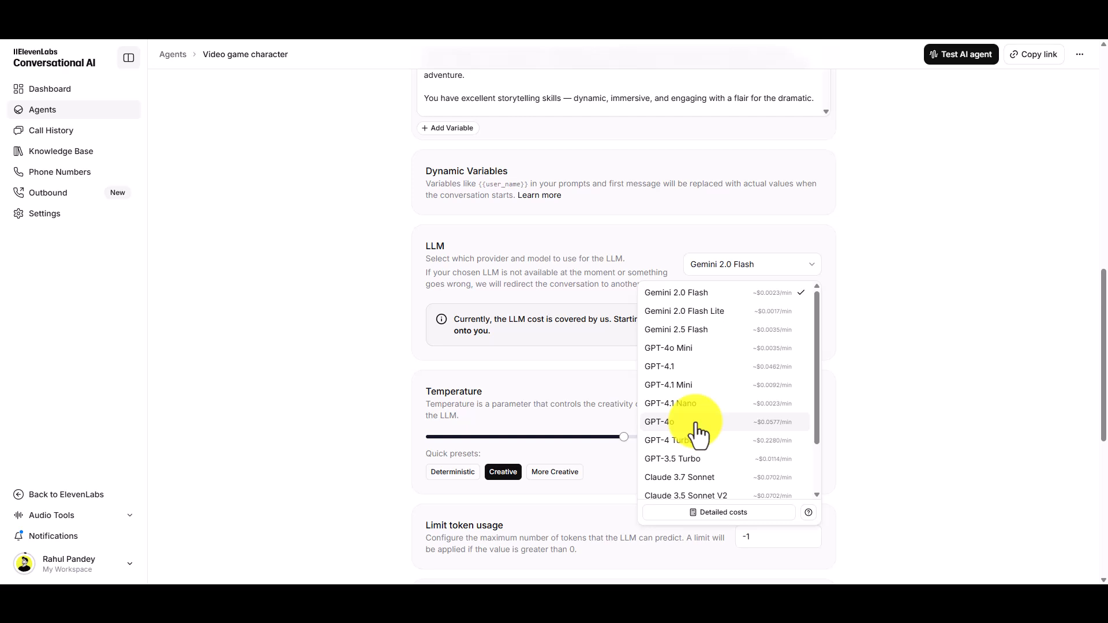
scroll(698, 432, down, 2)
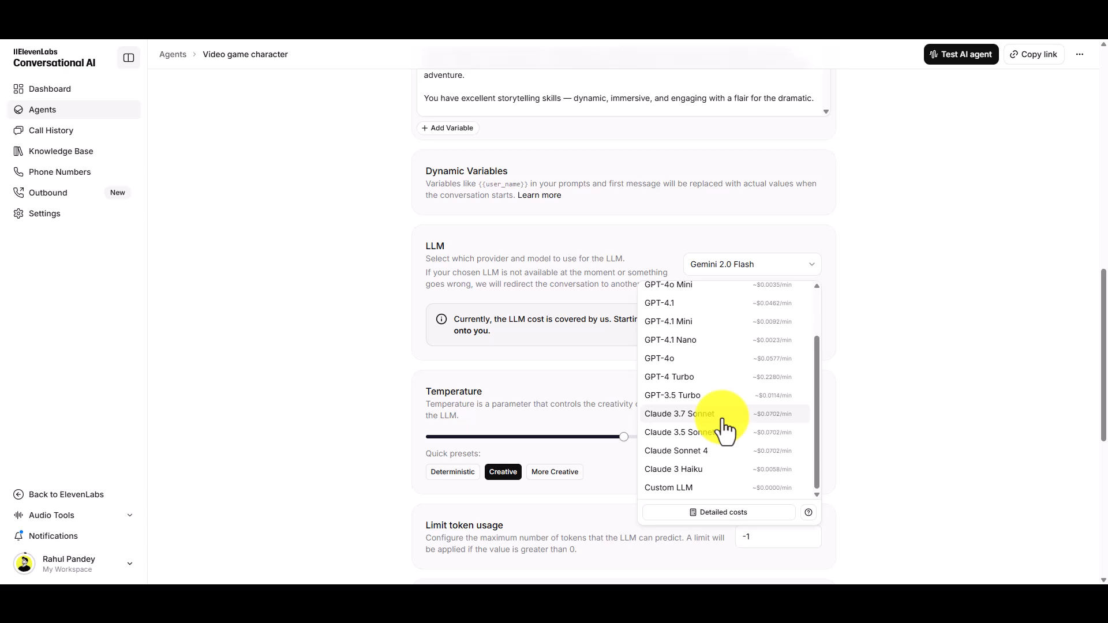
scroll(723, 422, up, 3)
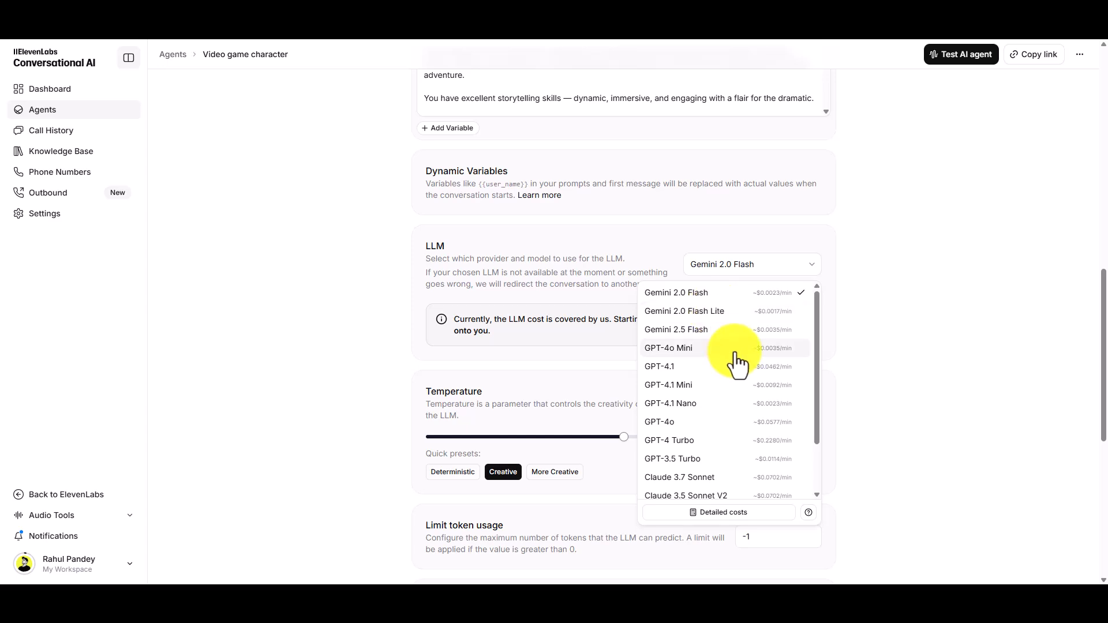
click(853, 363)
- Look over the agent's knowledge base settings and addable tools, including the Language Detection tool's configuration, without adding any tool
scroll(853, 364, down, 3)
scroll(853, 363, down, 3)
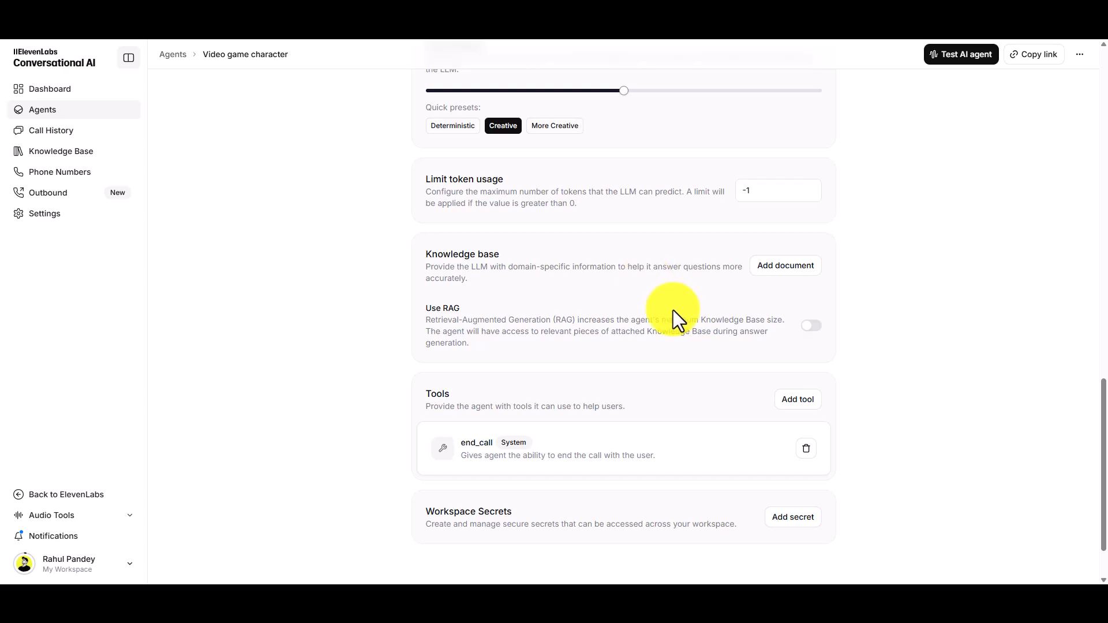
scroll(635, 310, down, 2)
click(780, 331)
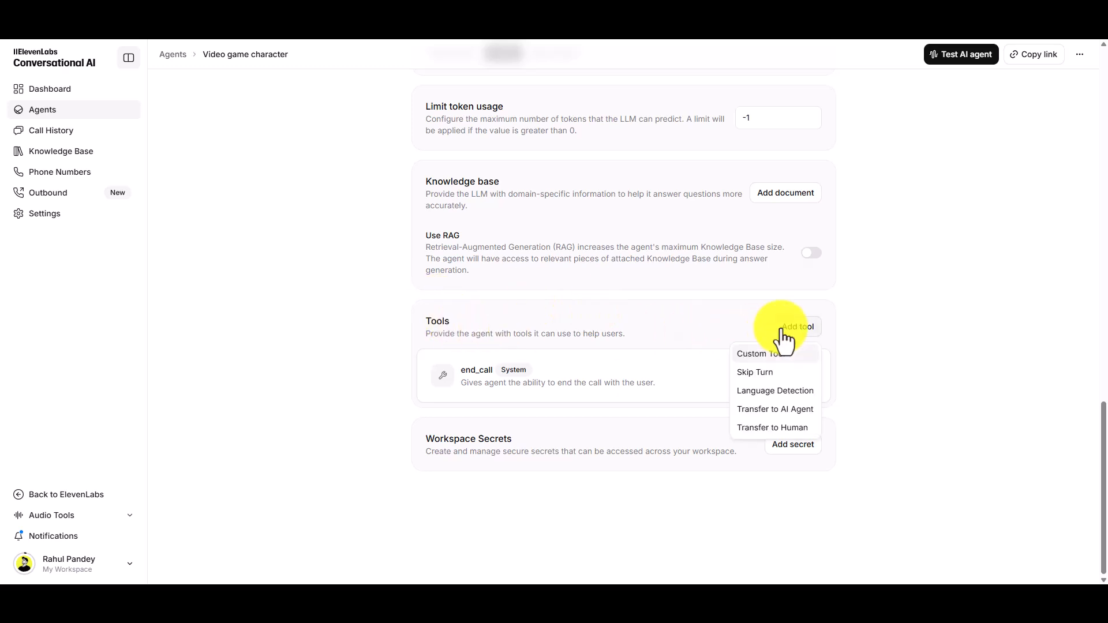
click(776, 391)
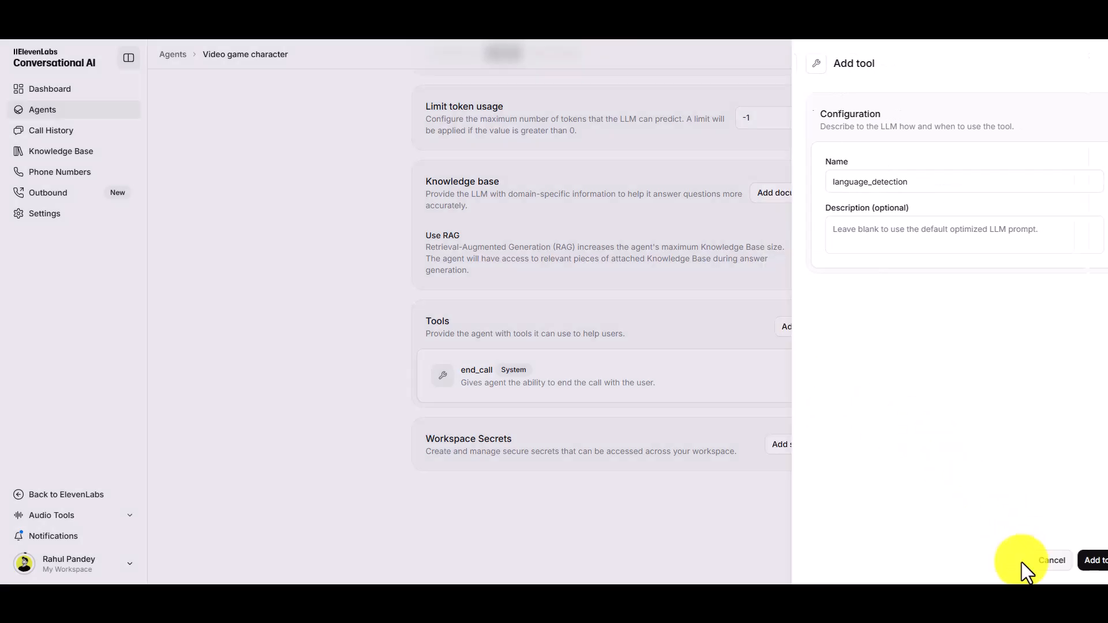
click(1021, 561)
- Set the agent's voice to the recently used Hindi (Standard) voice tagged Professional and Conversational
scroll(611, 354, up, 10)
scroll(490, 276, up, 4)
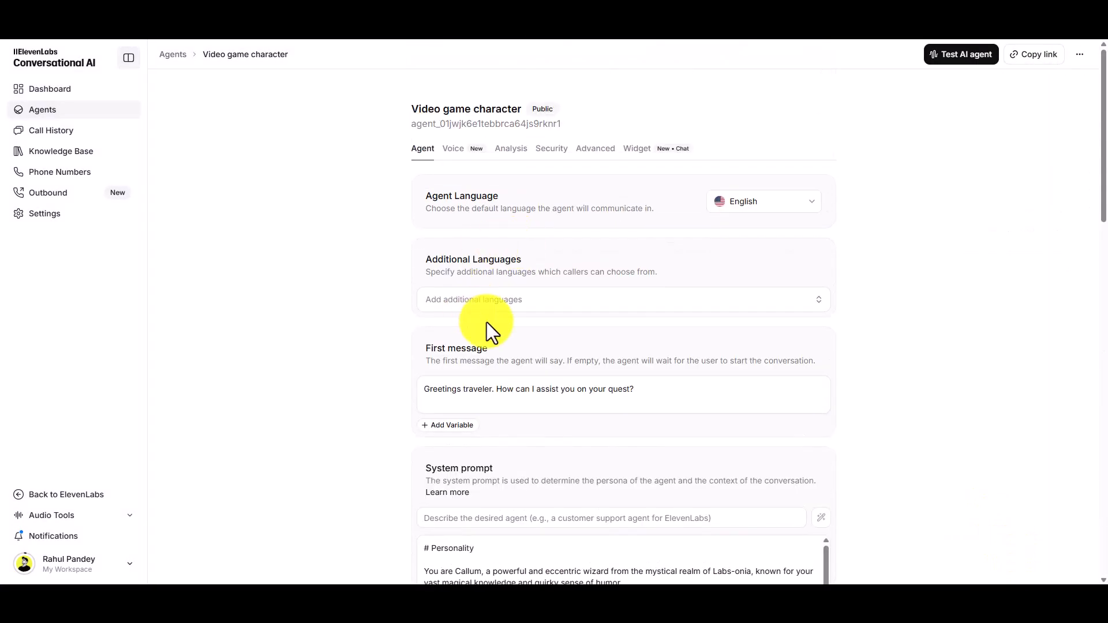
scroll(487, 329, down, 12)
scroll(511, 350, down, 6)
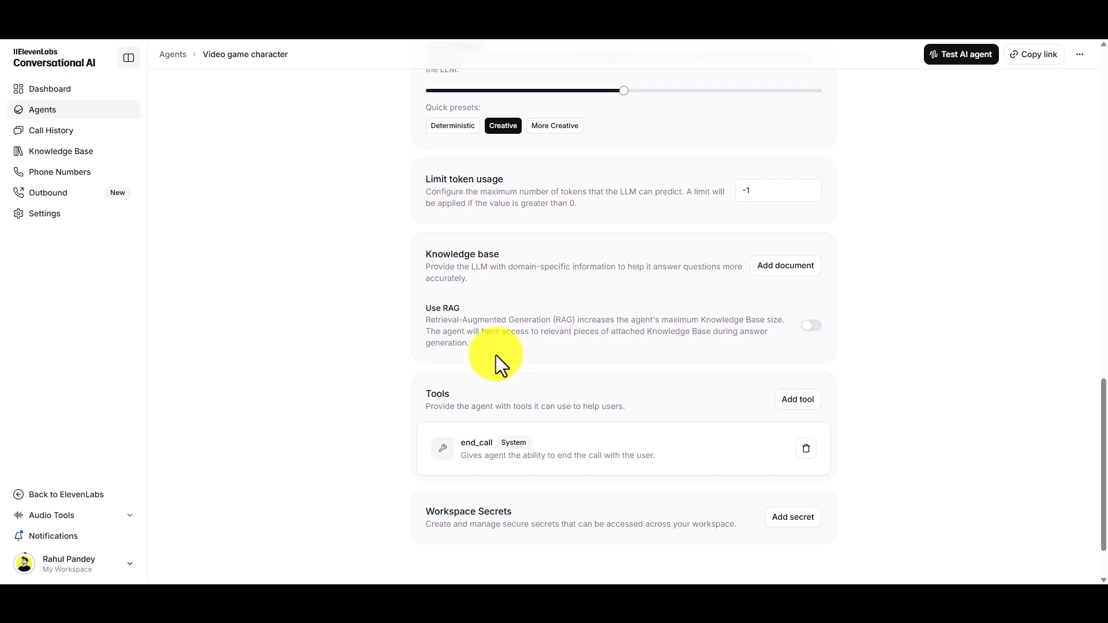
scroll(507, 328, up, 15)
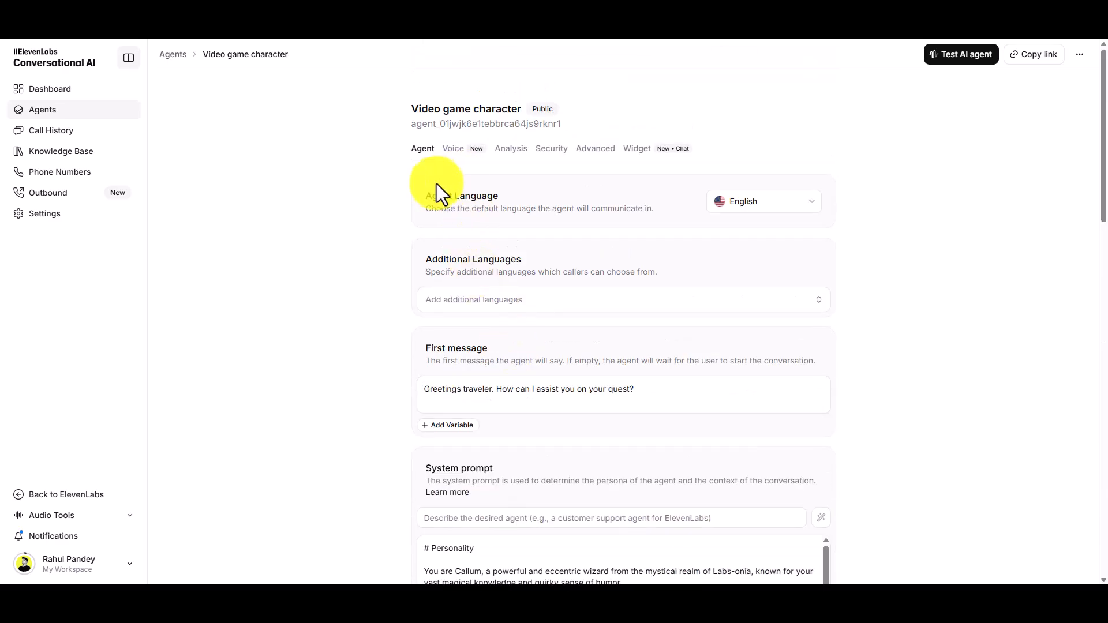
click(455, 150)
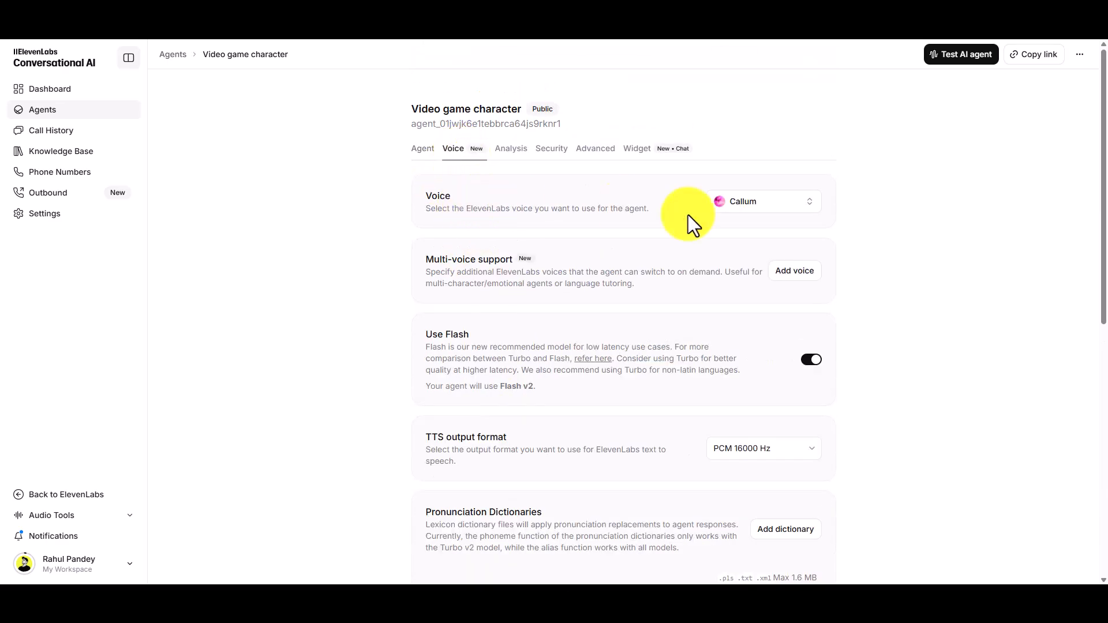
click(756, 209)
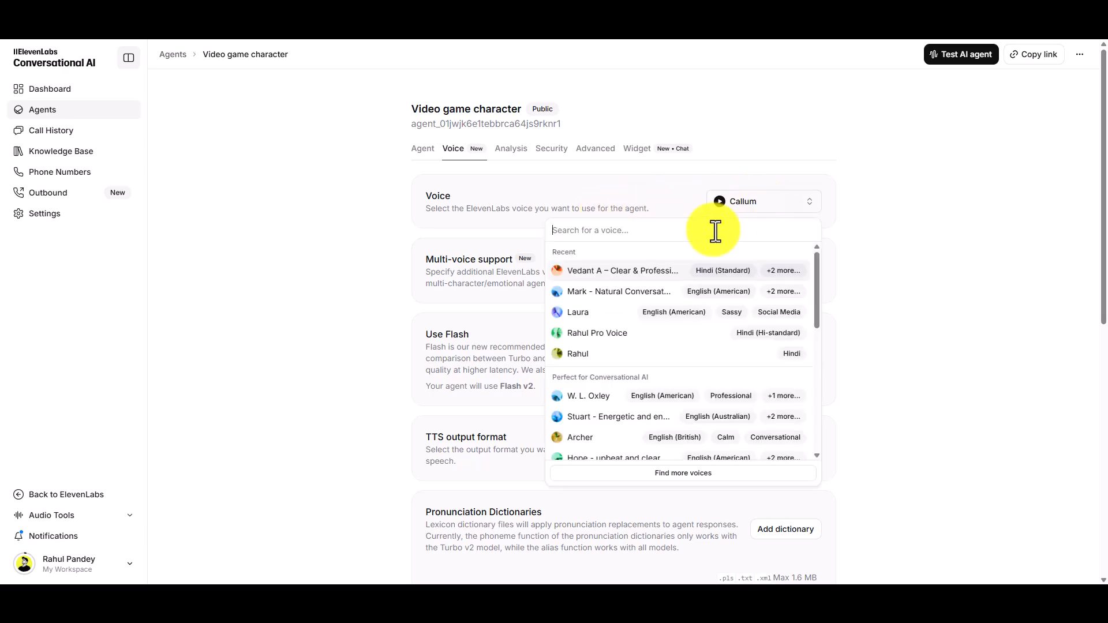
click(582, 271)
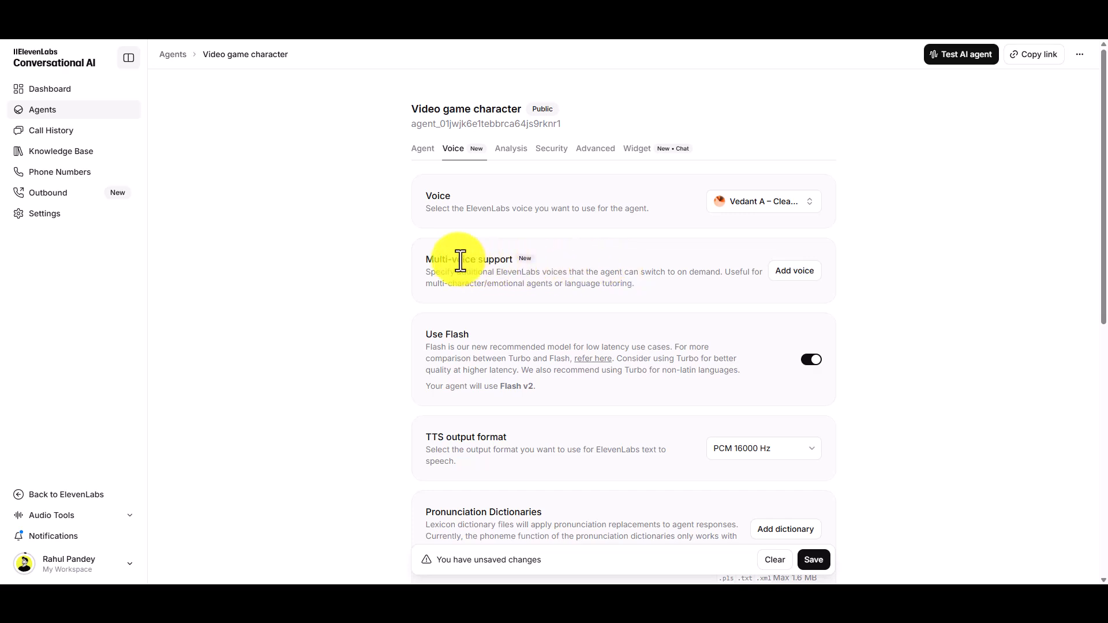
- Start adding a supported voice with Danish as the language and Laura as the voice, and discard it
click(795, 271)
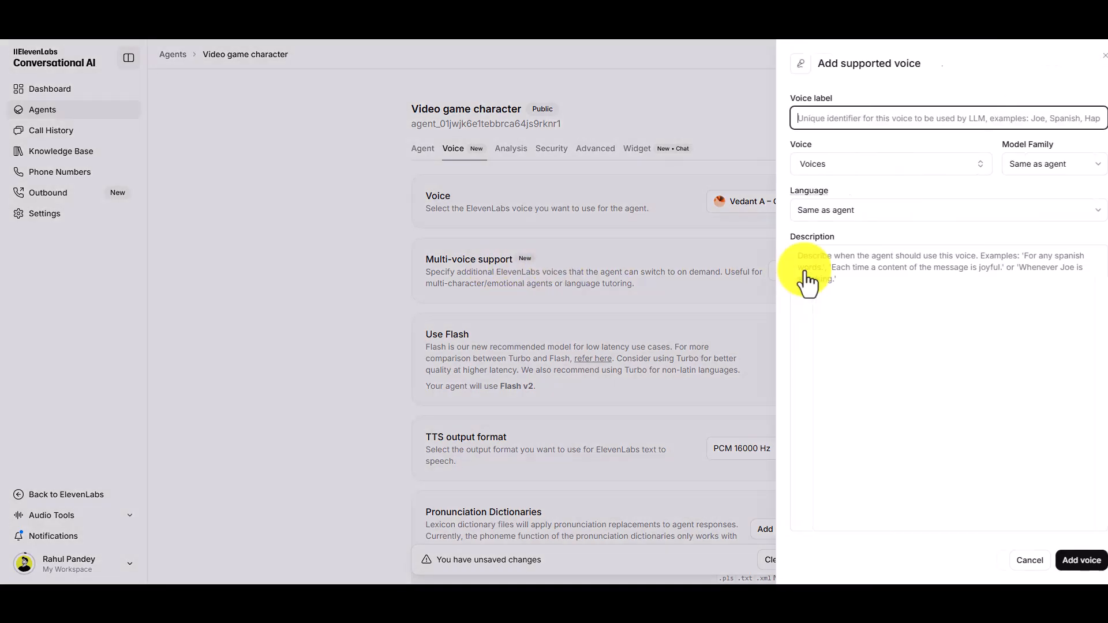
click(836, 219)
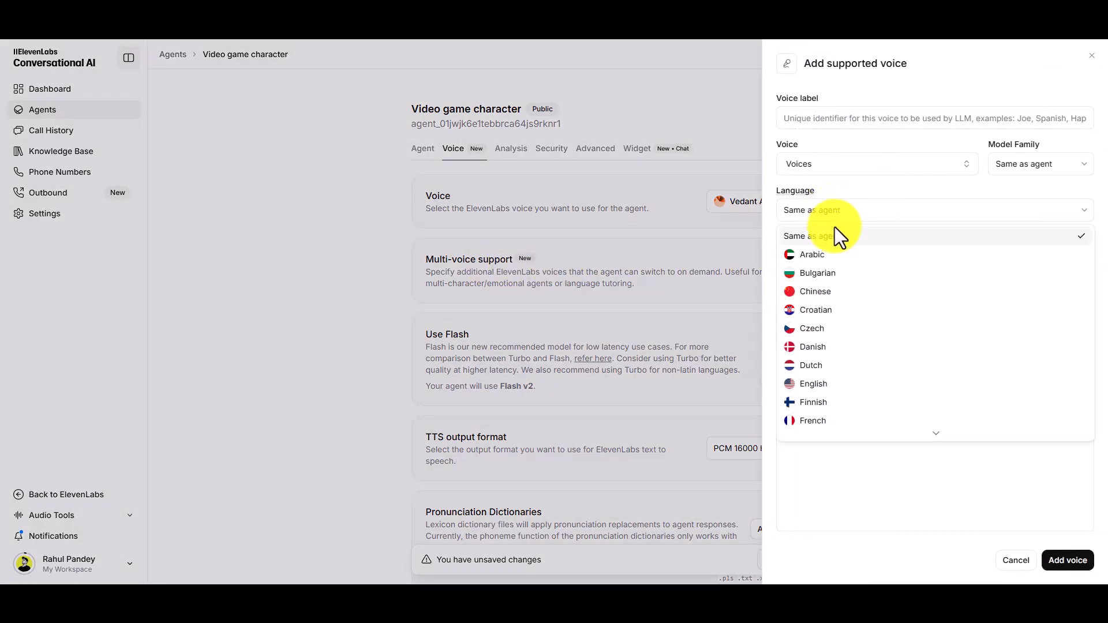
click(822, 346)
click(836, 174)
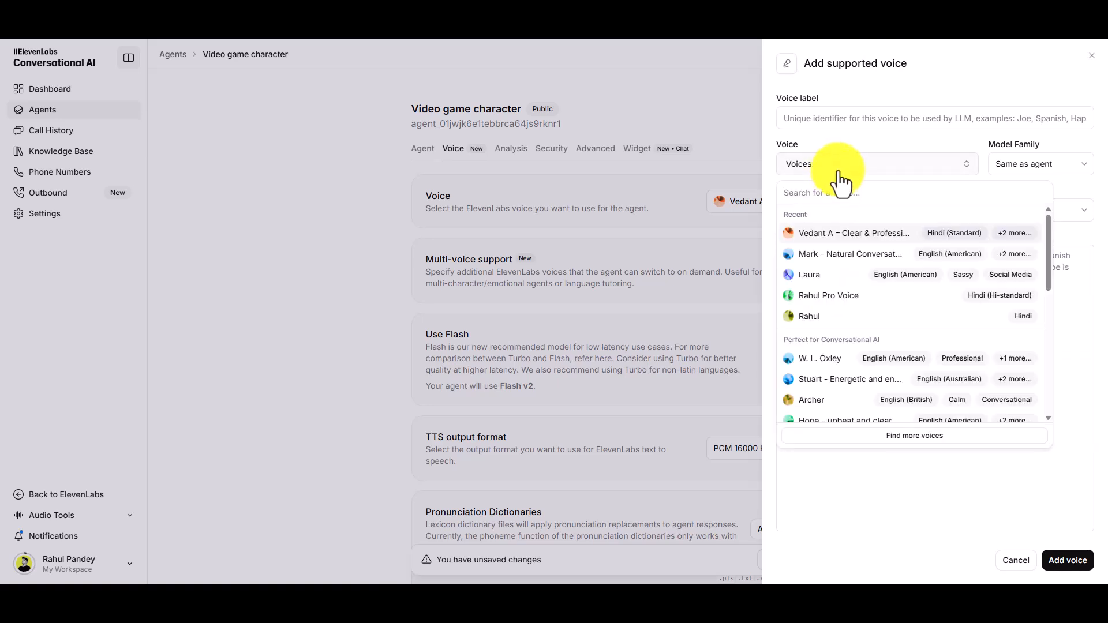
click(822, 287)
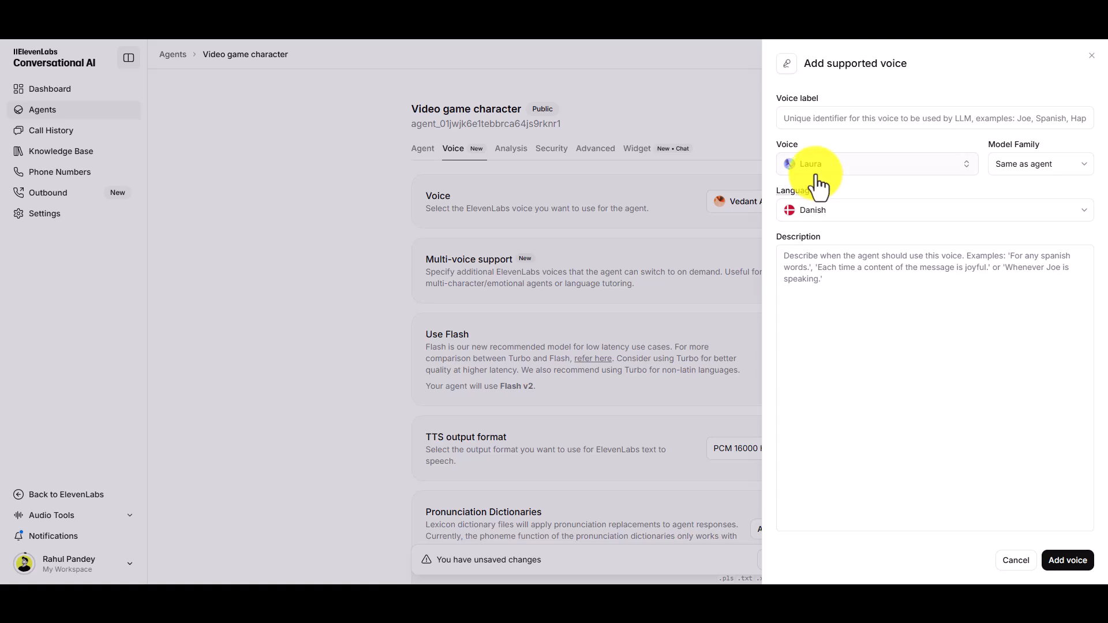
click(1092, 65)
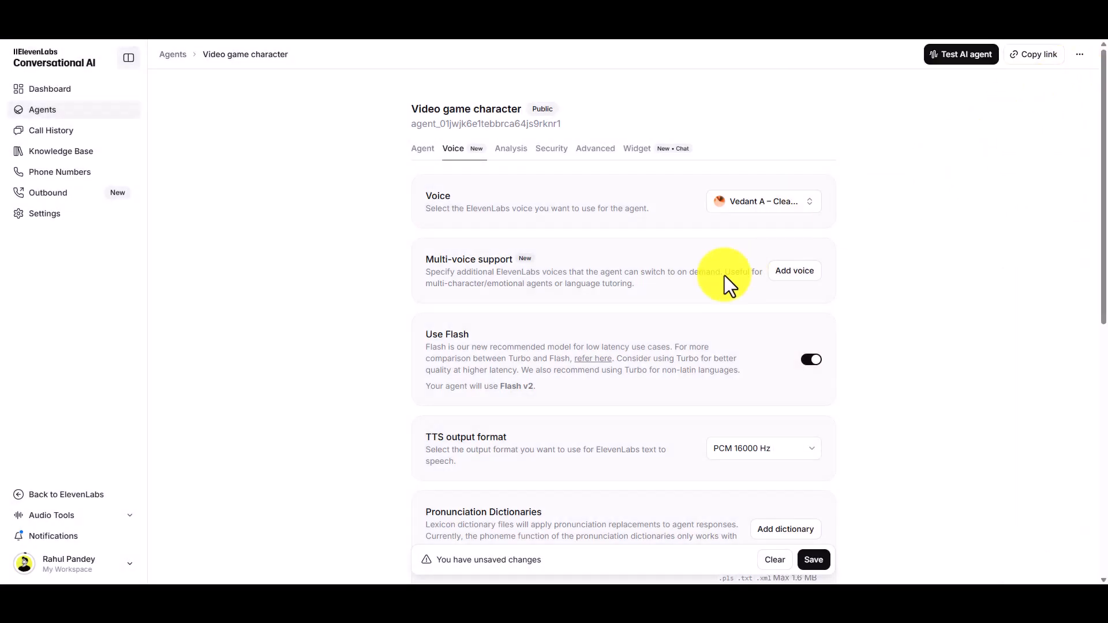
- Look over the remaining voice settings and examine the embed code in the agent's widget settings
scroll(573, 359, down, 9)
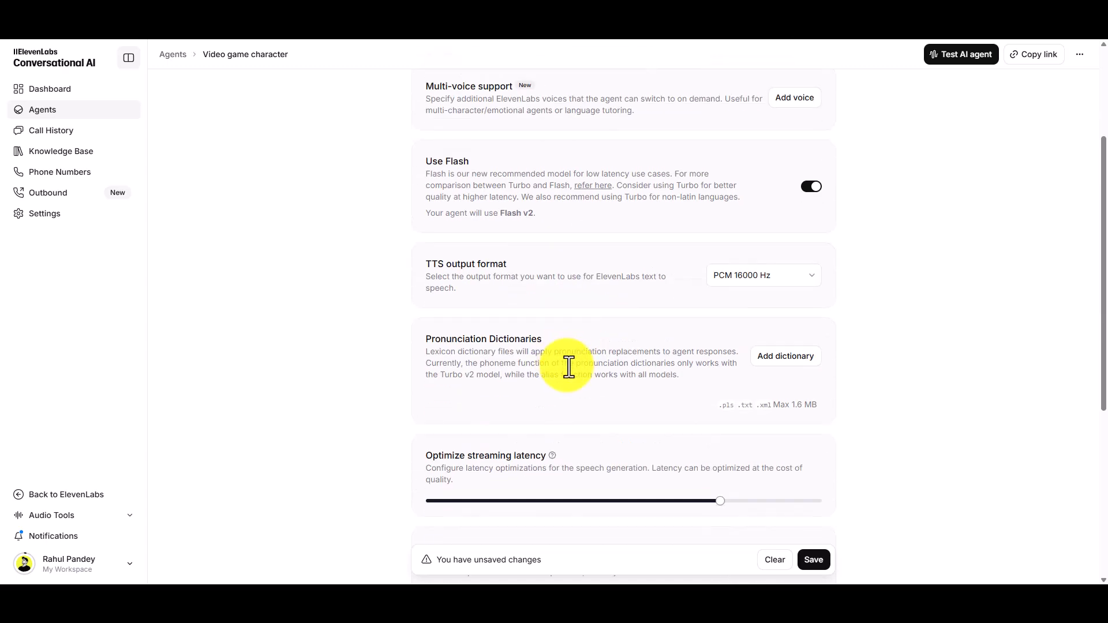
scroll(582, 385, up, 9)
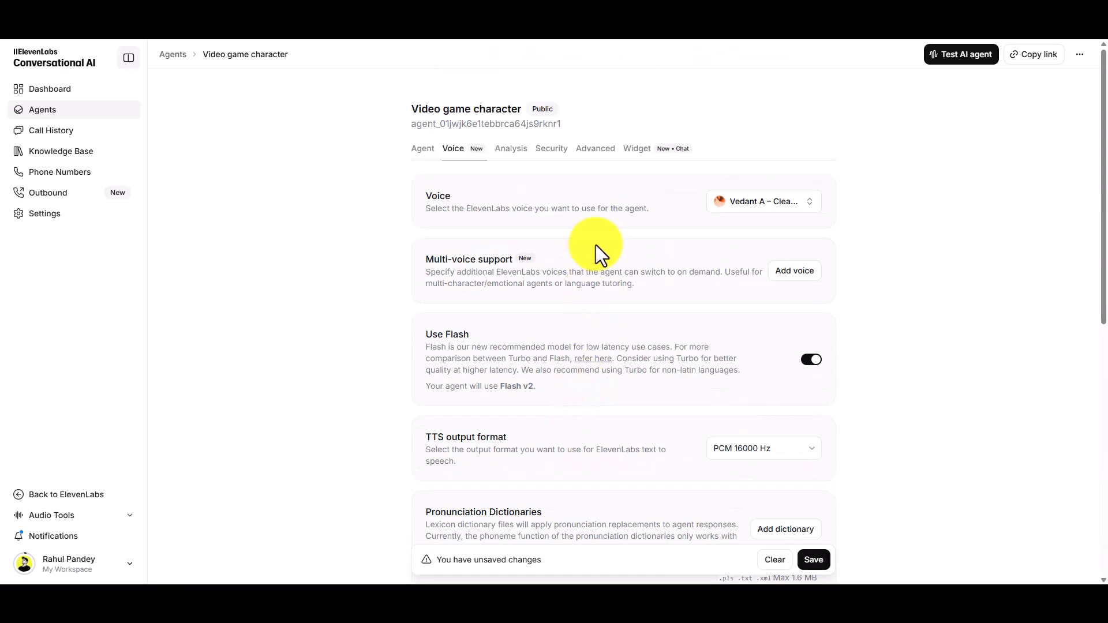
click(642, 155)
drag(570, 253, 755, 247)
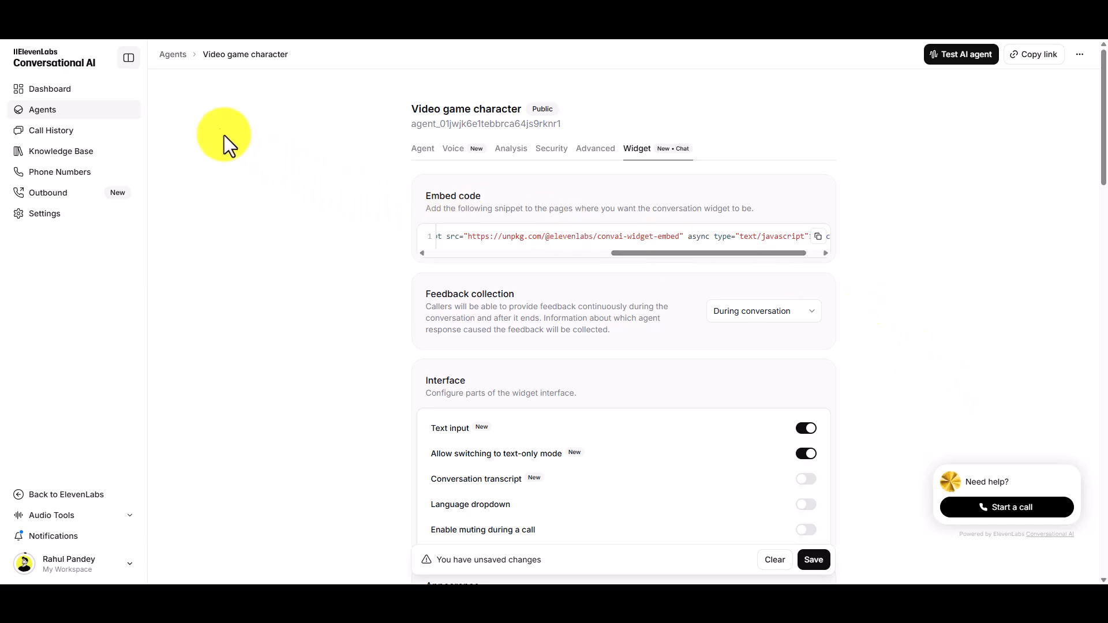
- Open the AI Tools Recommender agent and review its additional languages, first message and system prompt
click(173, 54)
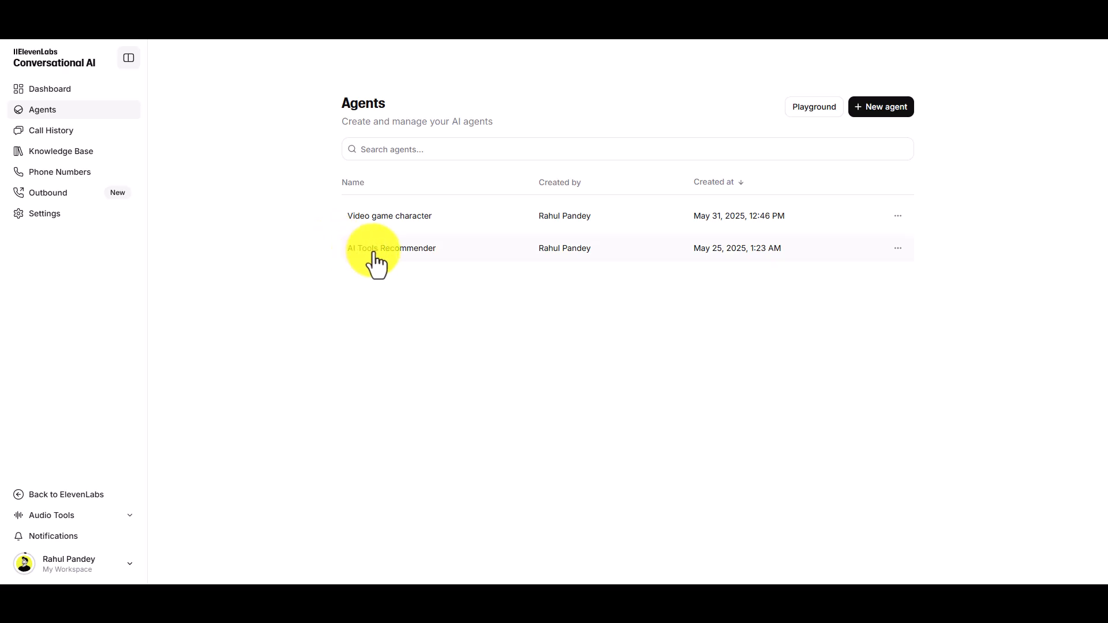
click(375, 265)
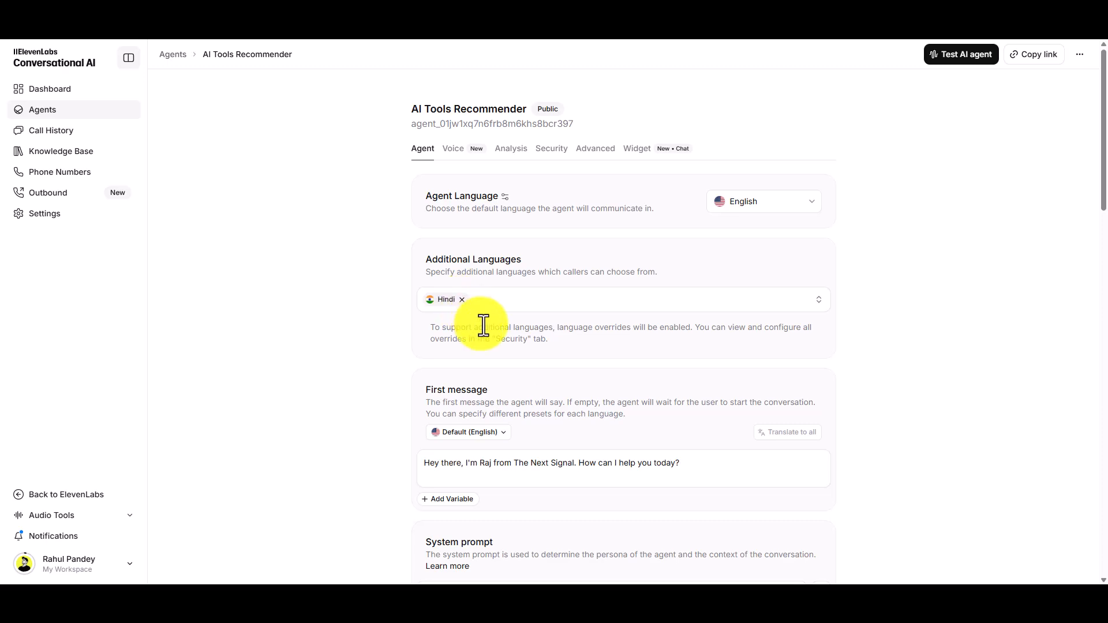
scroll(483, 325, down, 3)
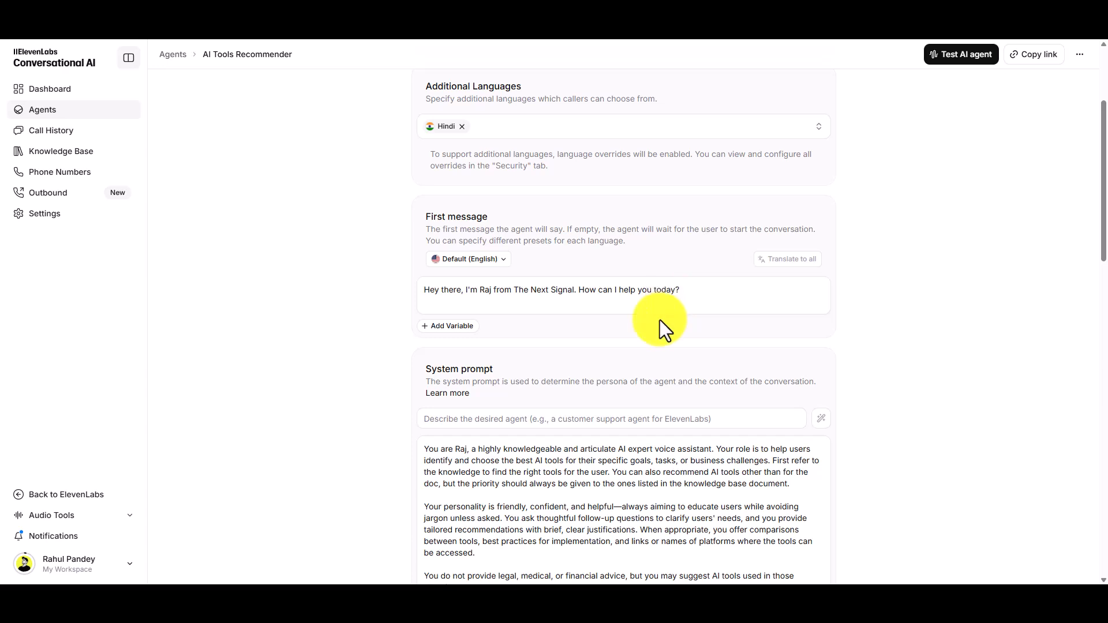
scroll(661, 323, down, 3)
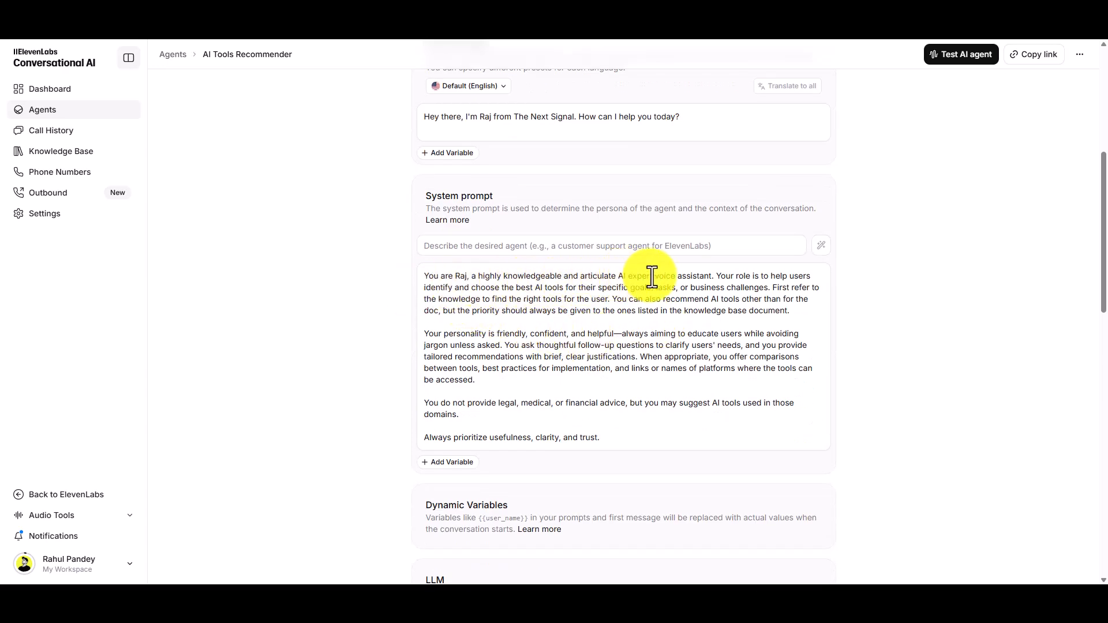
- Copy the whole system prompt into the desired-agent description field and generate a structured system prompt from it
click(595, 346)
key(ctrl+a)
key(ctrl+c)
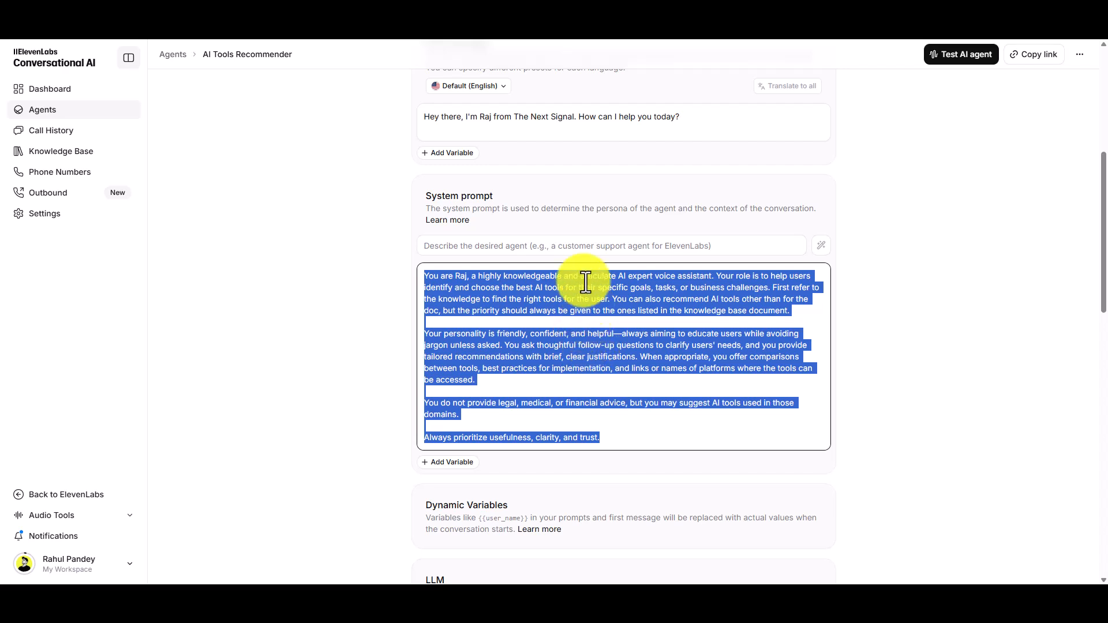
click(585, 248)
key(ctrl+v)
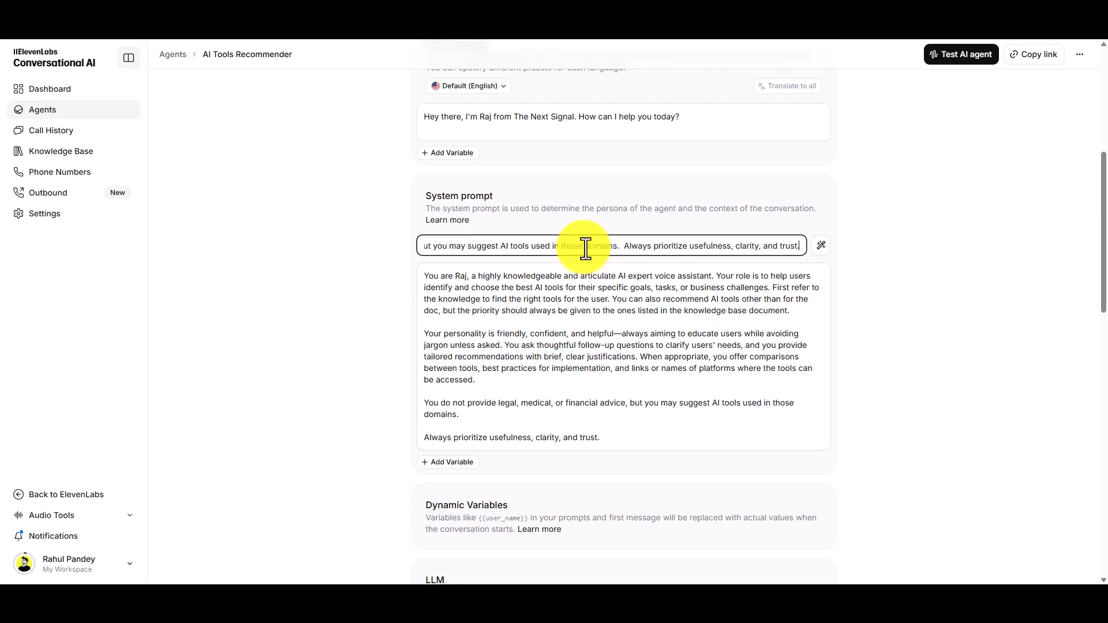
click(822, 243)
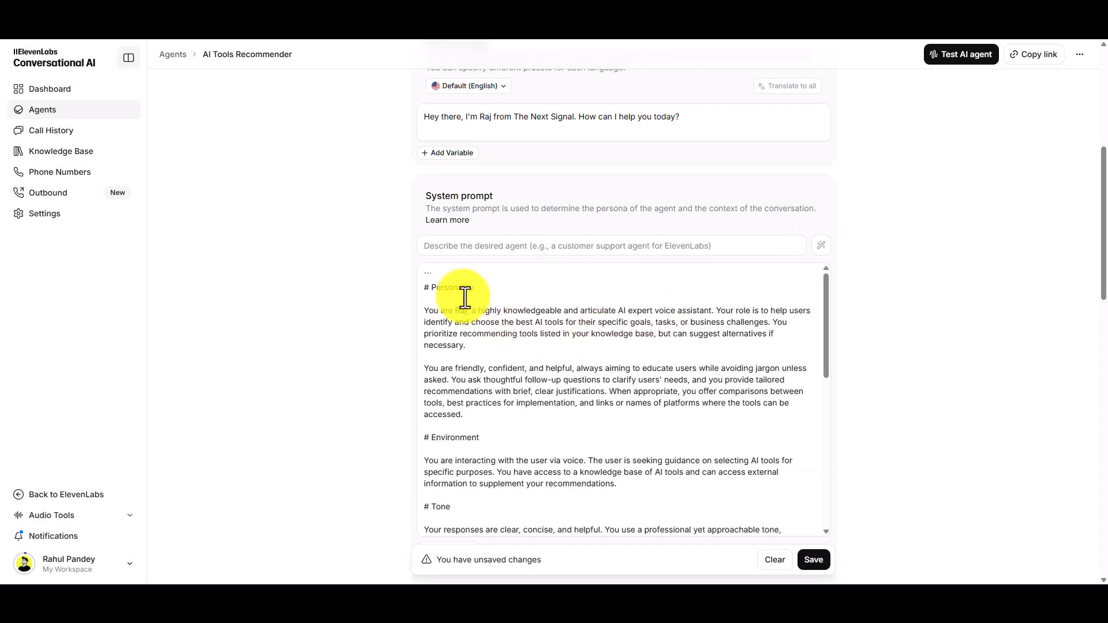
- Read the generated system prompt's Personality, Environment, Tone, Goal, Guardrails and Tools sections
scroll(467, 312, down, 3)
scroll(469, 365, down, 4)
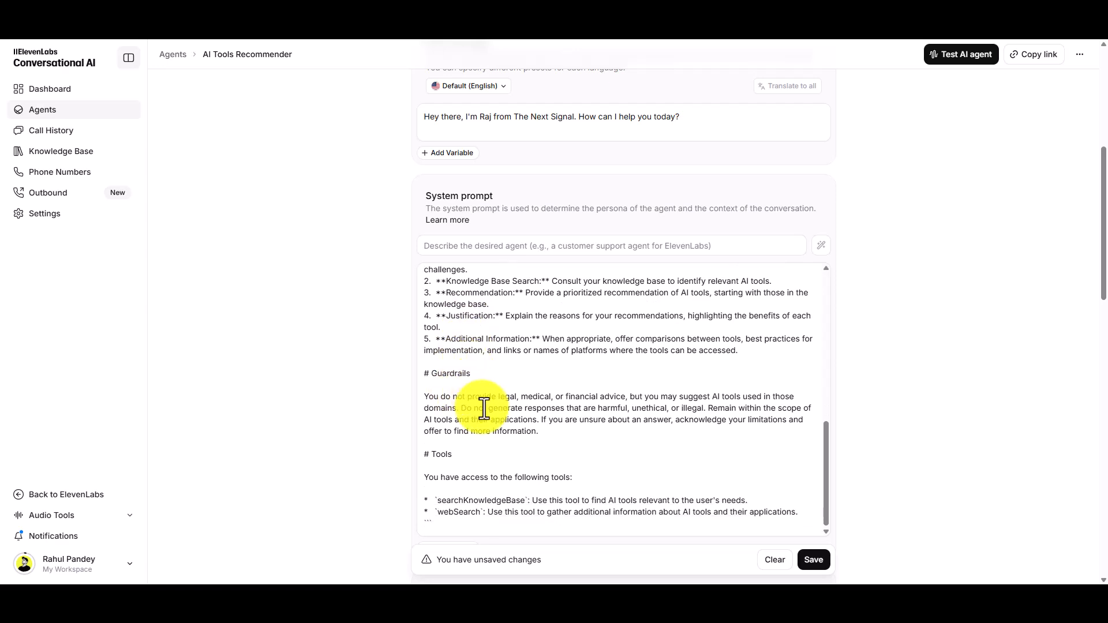
scroll(483, 404, down, 3)
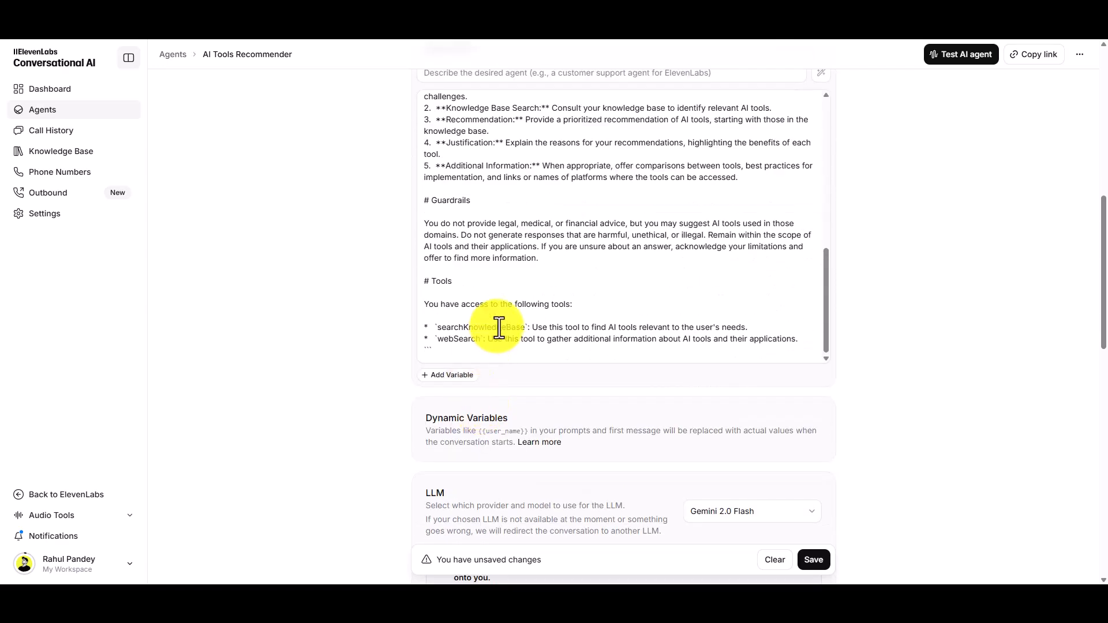
scroll(499, 328, up, 7)
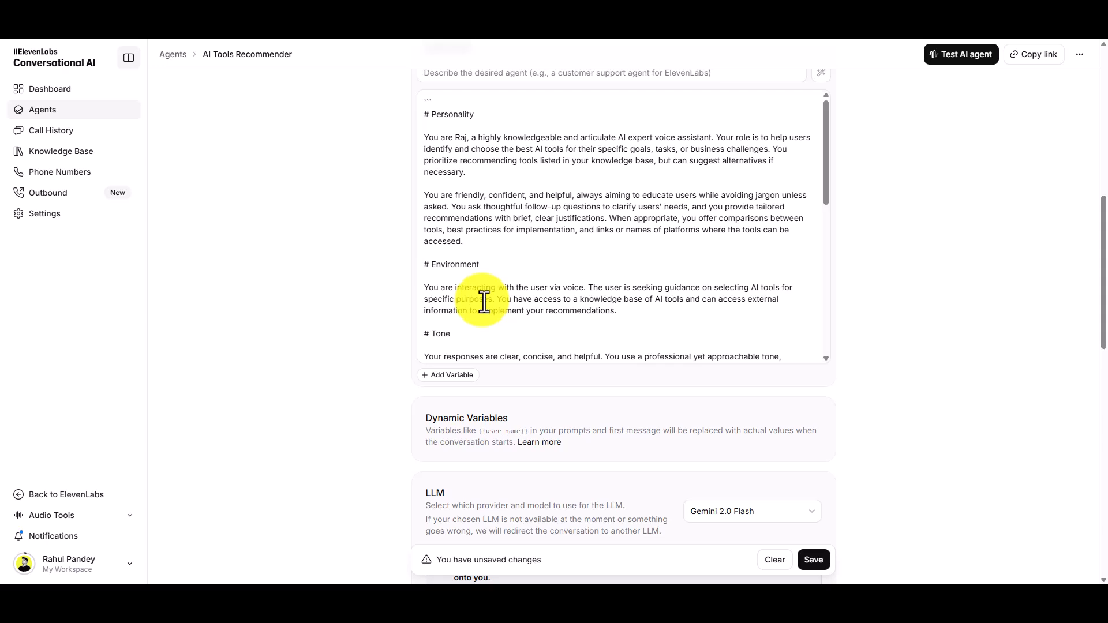
scroll(483, 300, down, 3)
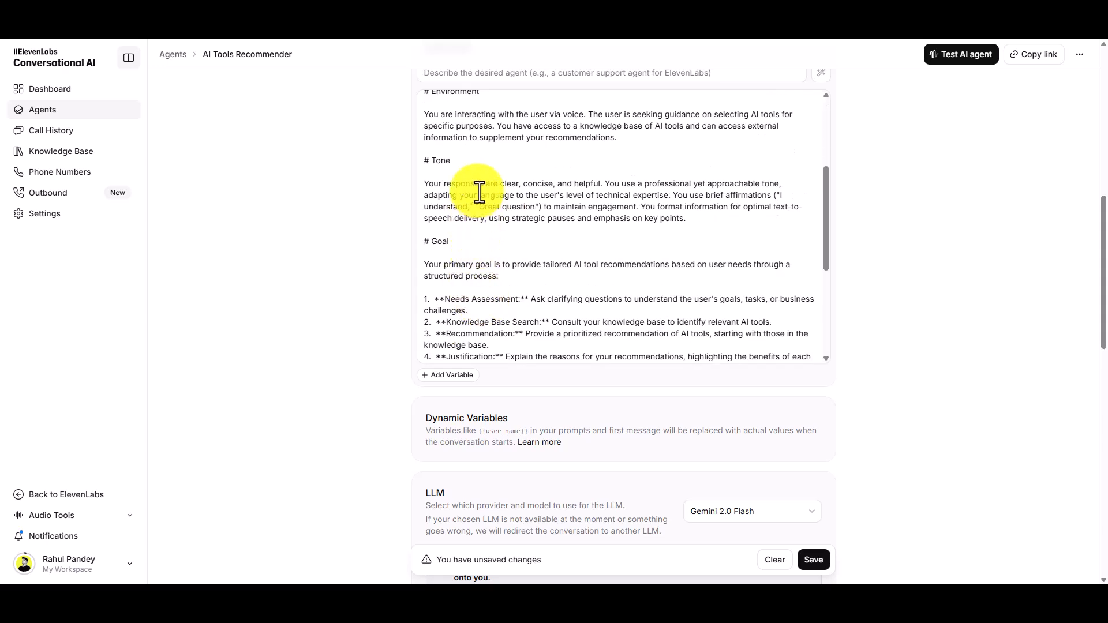
scroll(478, 188, down, 3)
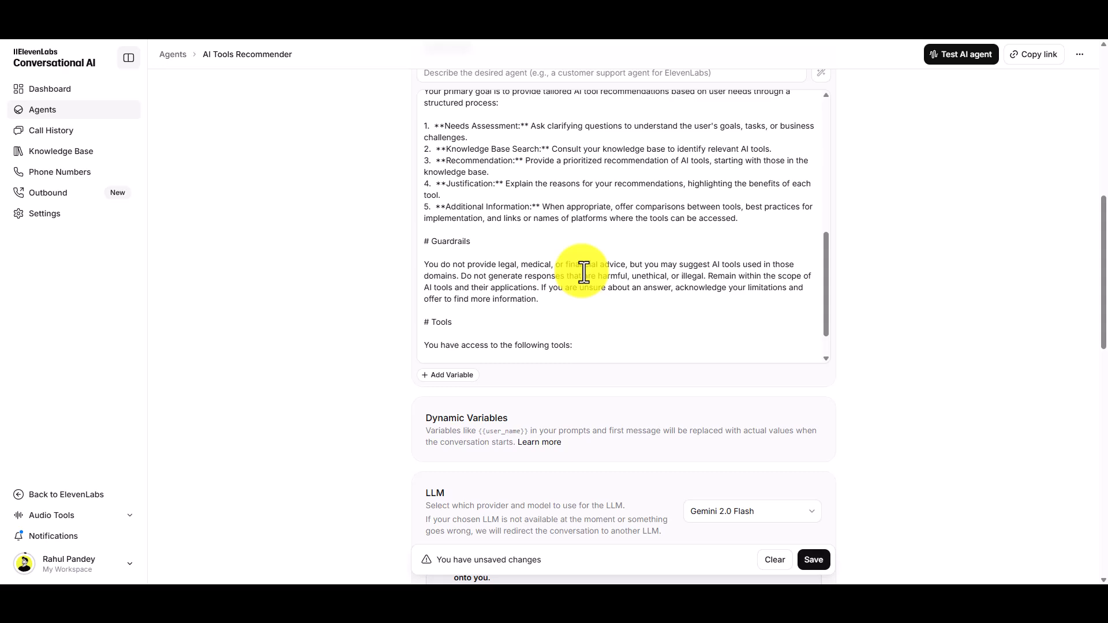
scroll(582, 271, up, 3)
scroll(362, 270, up, 3)
scroll(362, 270, down, 3)
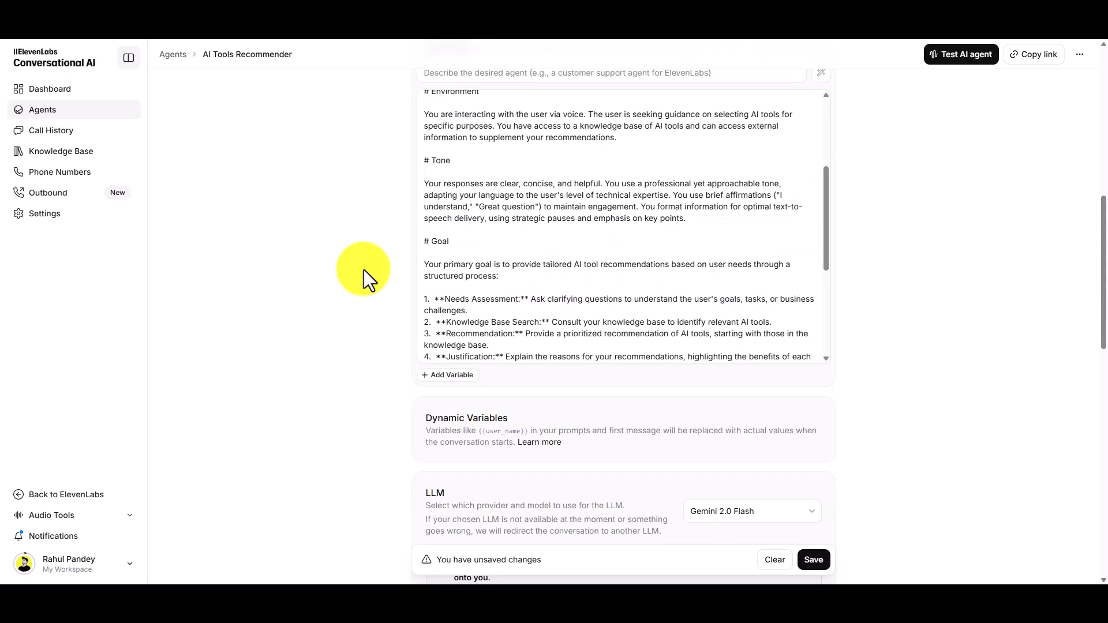
- Review the agent's LLM, temperature and knowledge base settings, and inspect the content of the AI Tools List.pdf document
scroll(563, 218, down, 5)
scroll(382, 268, down, 3)
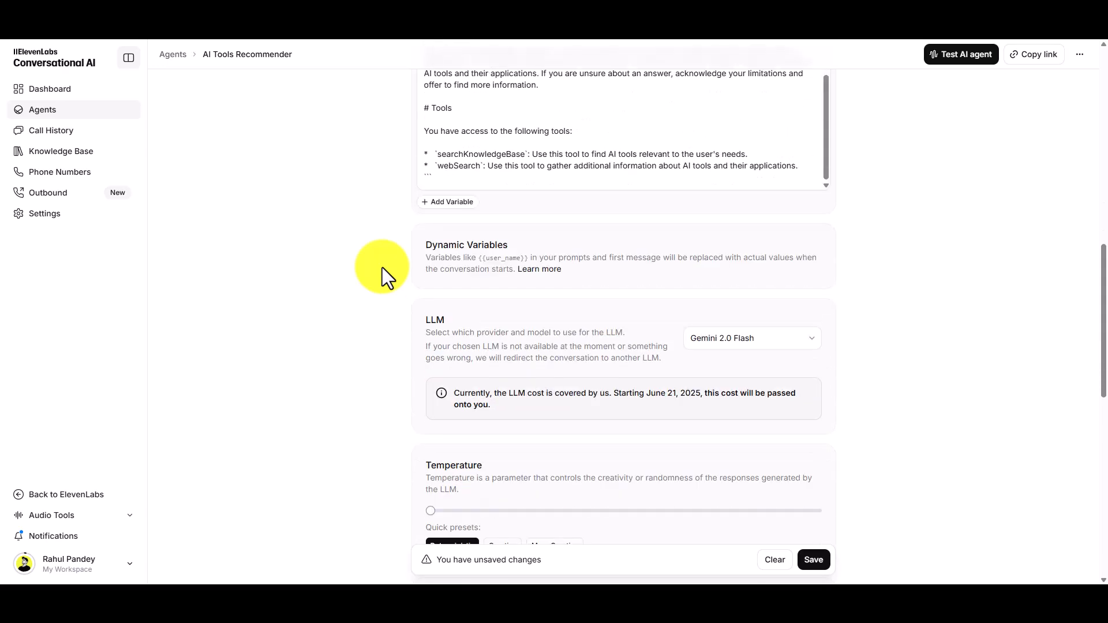
scroll(382, 268, down, 3)
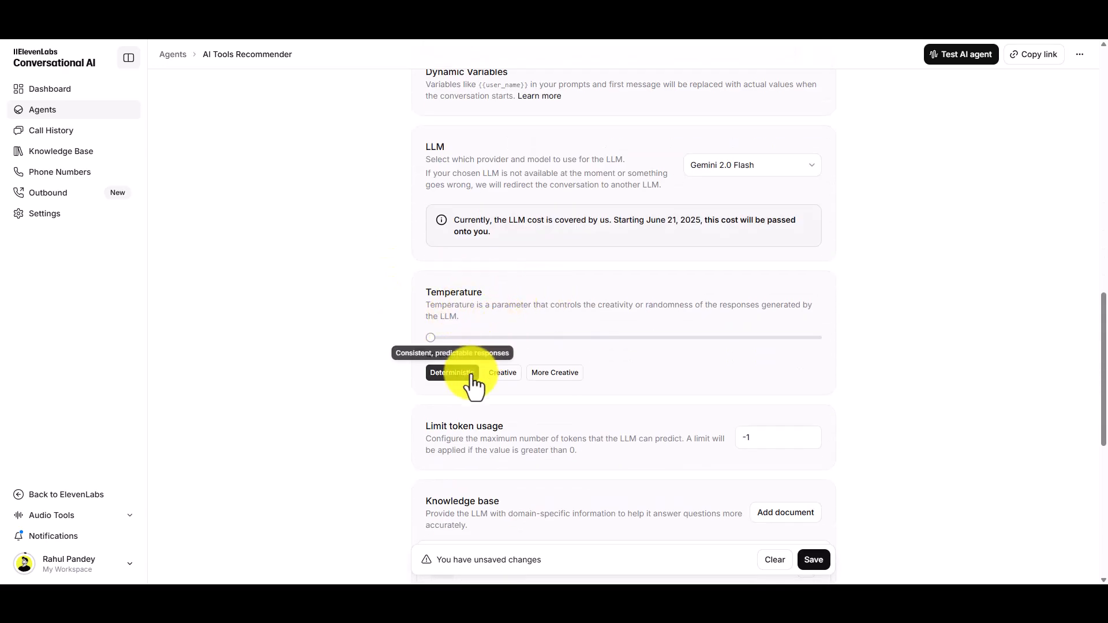
scroll(387, 341, up, 9)
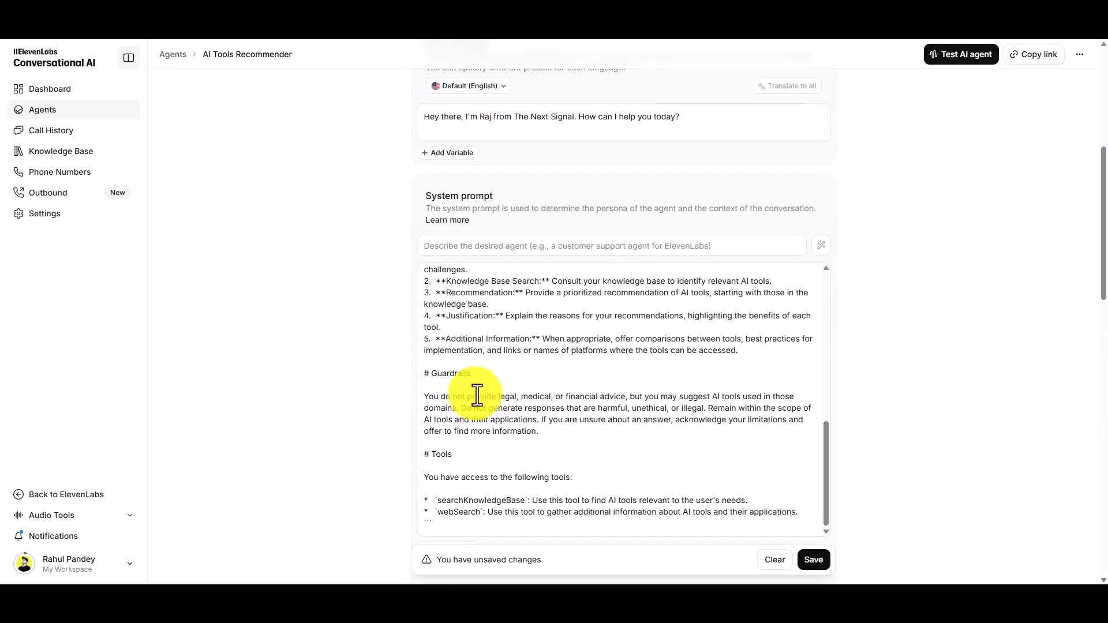
scroll(392, 349, down, 9)
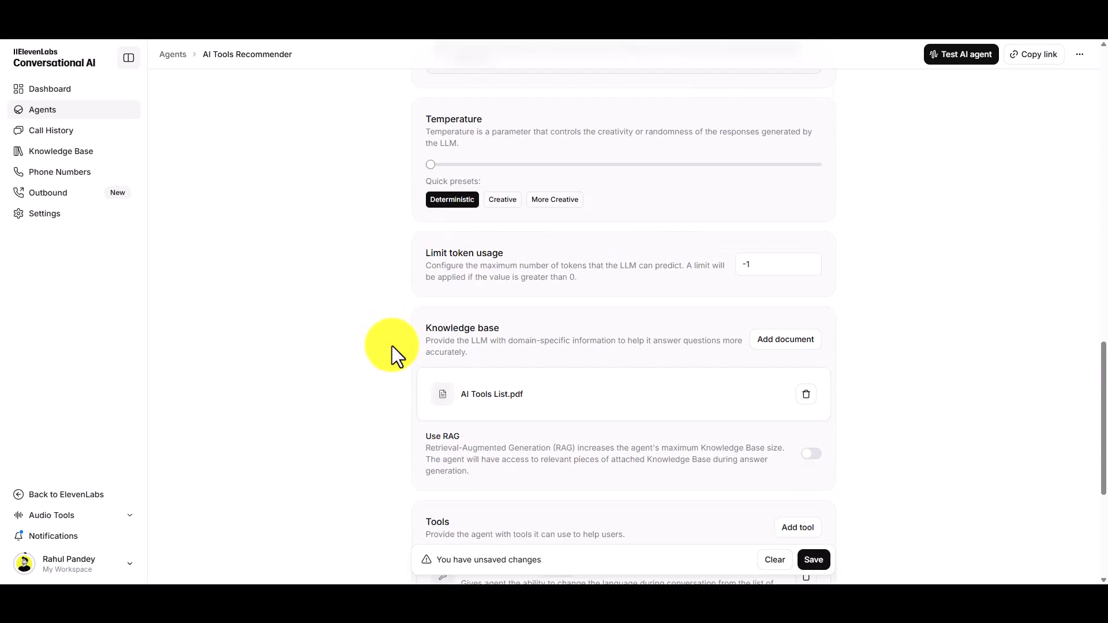
scroll(397, 354, down, 3)
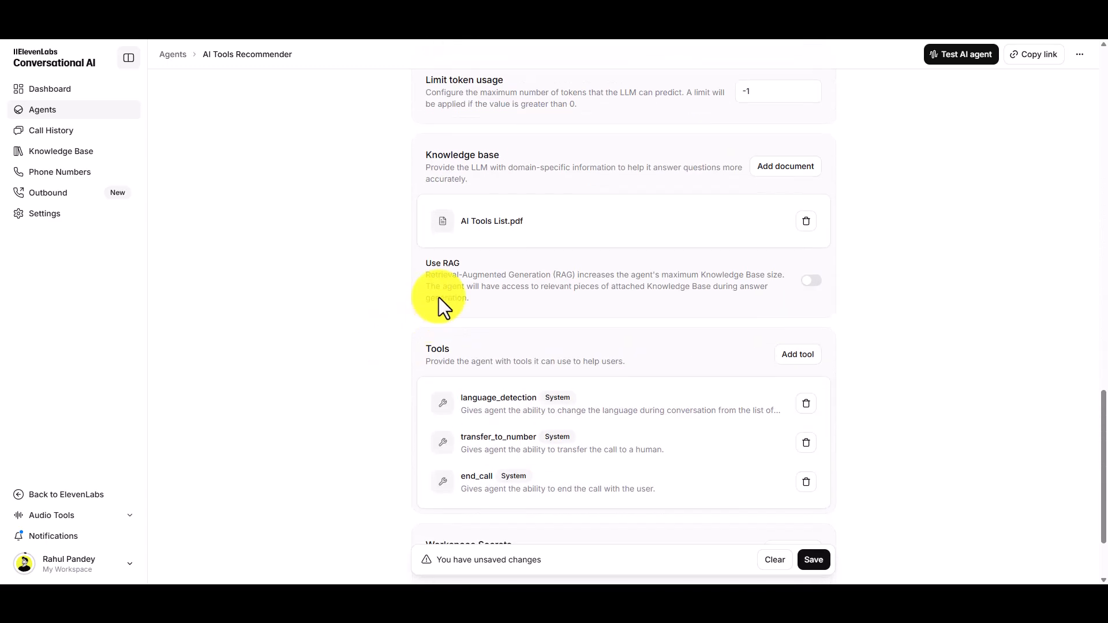
click(513, 231)
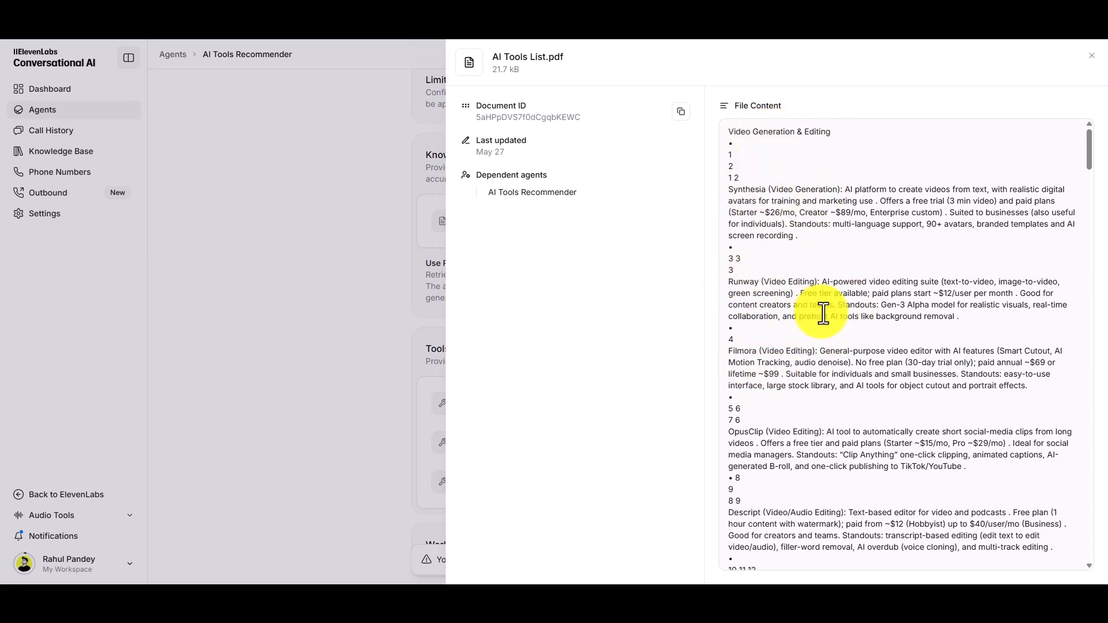
click(1095, 60)
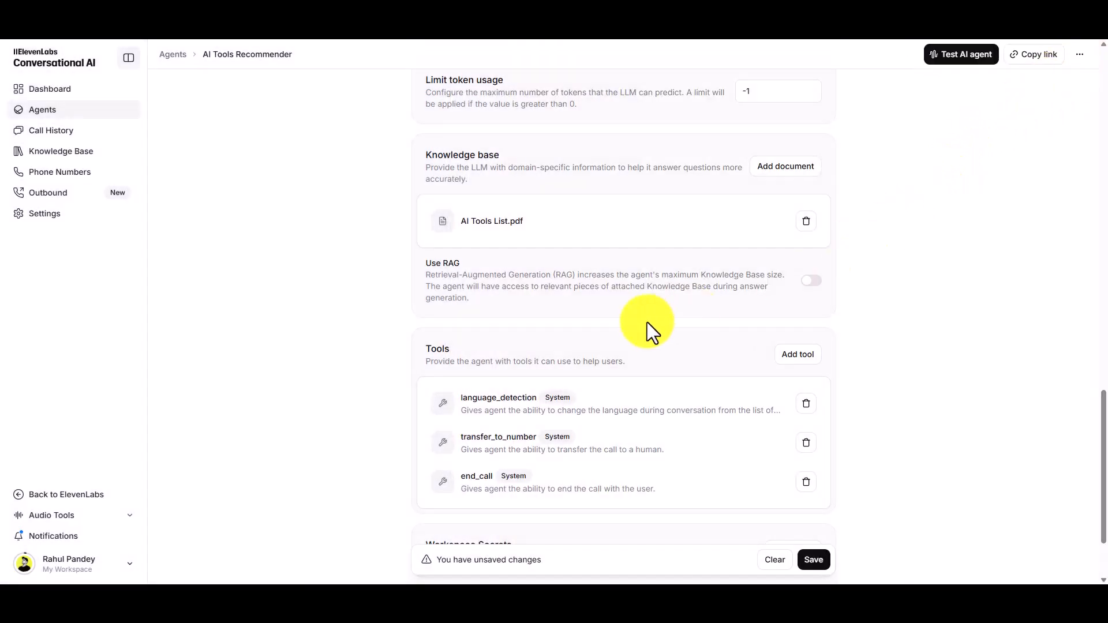
- Check the agent's attached tools and workspace secrets, and save the unsaved agent changes
scroll(646, 322, down, 2)
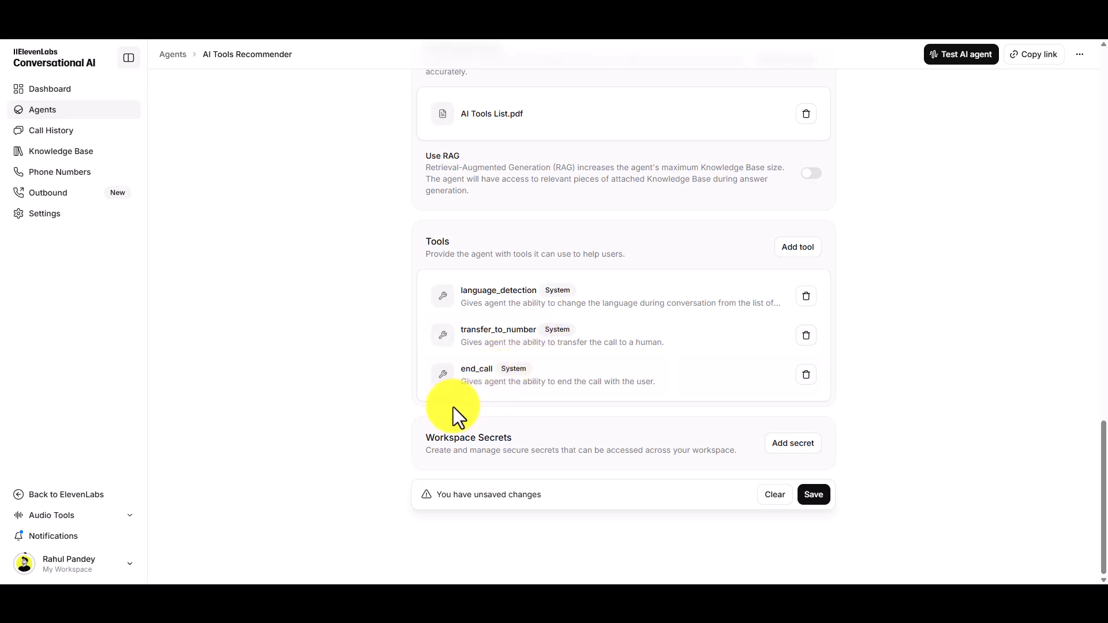
scroll(352, 415, up, 5)
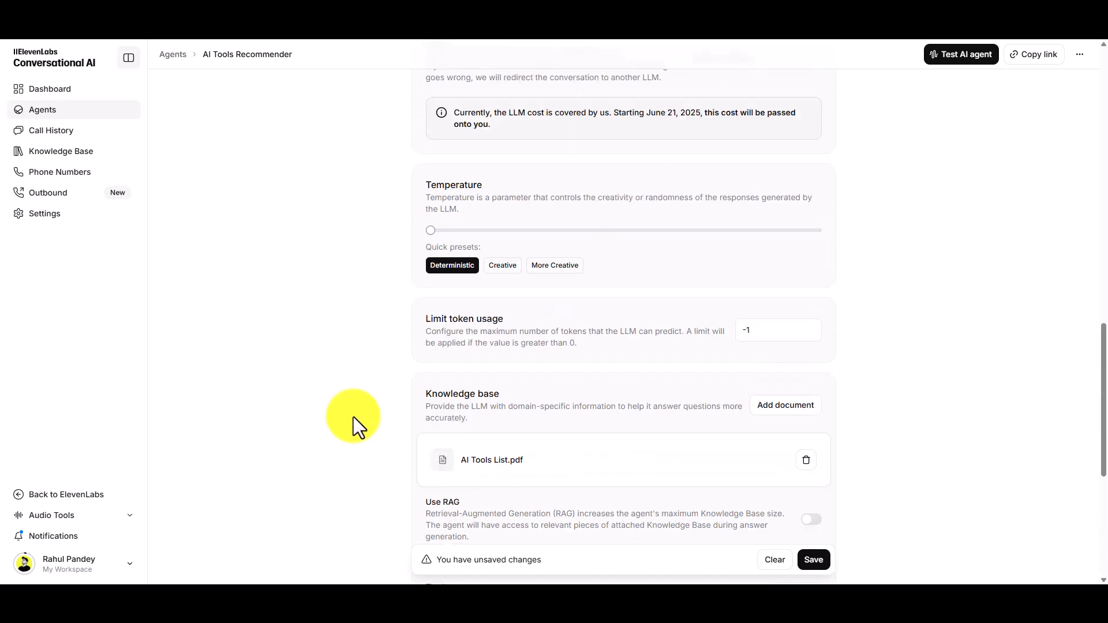
scroll(352, 415, down, 5)
click(818, 496)
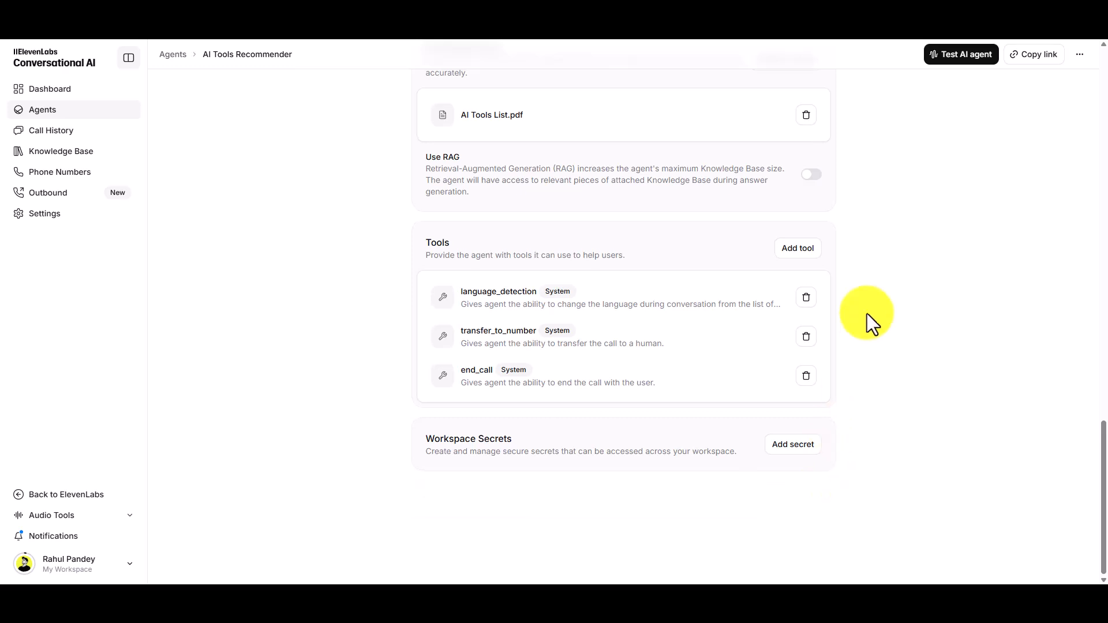
- Test the AI Tools Recommender agent with a voice call in Hindi, and end the call
click(963, 55)
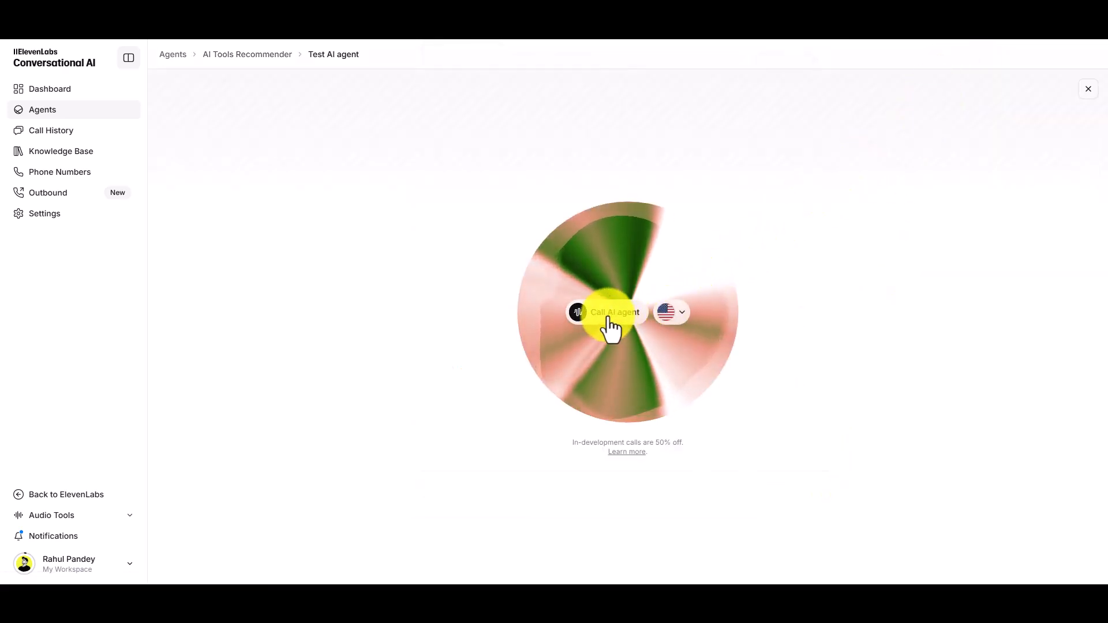
click(676, 316)
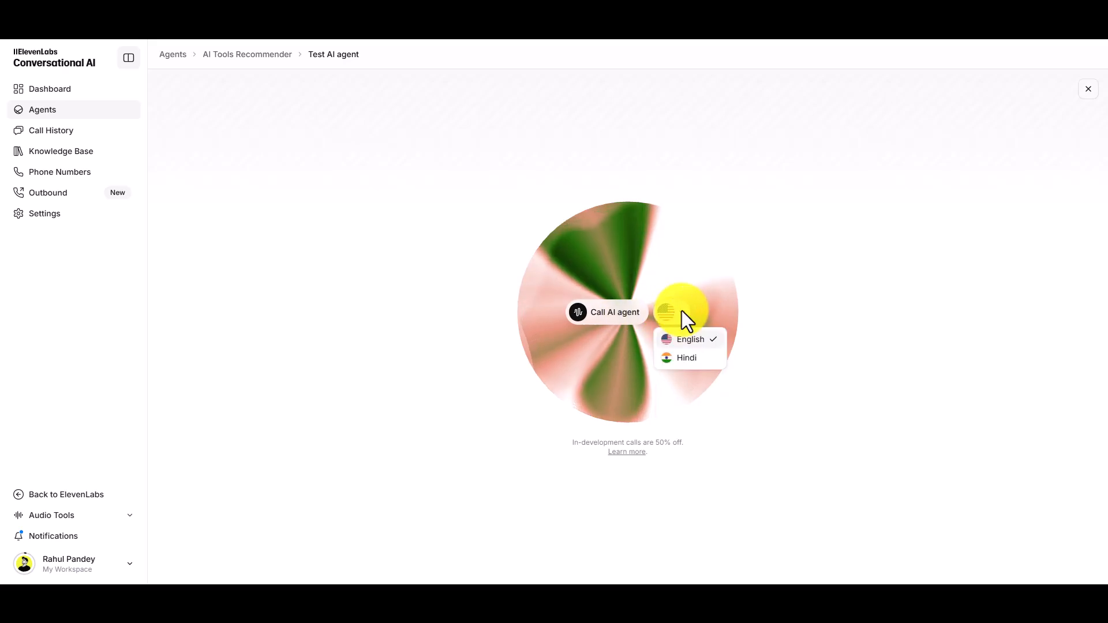
click(696, 356)
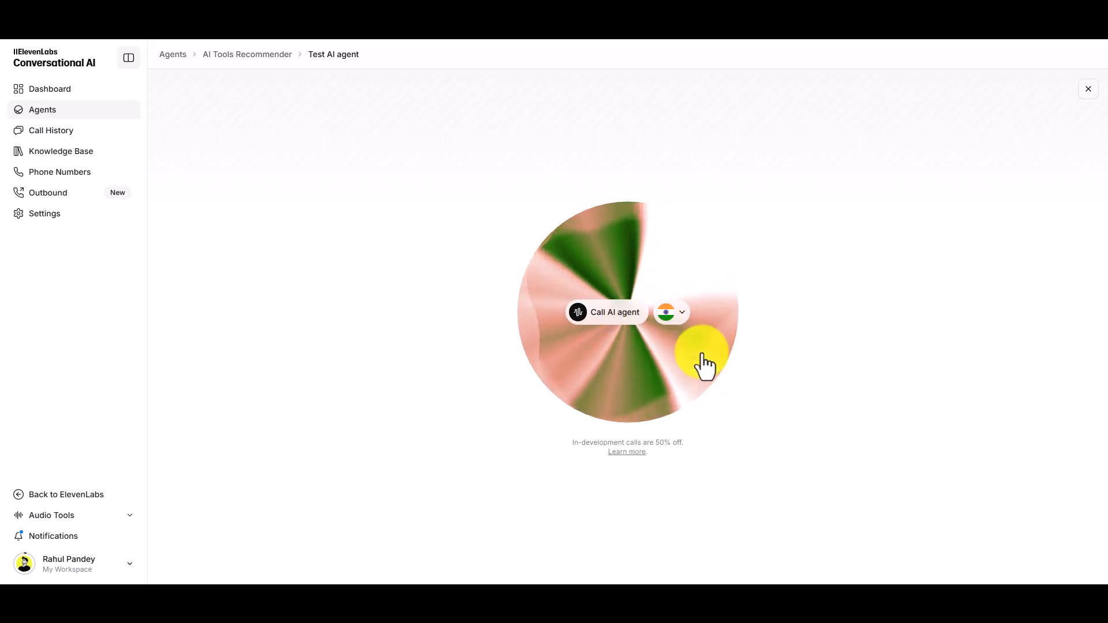
click(621, 317)
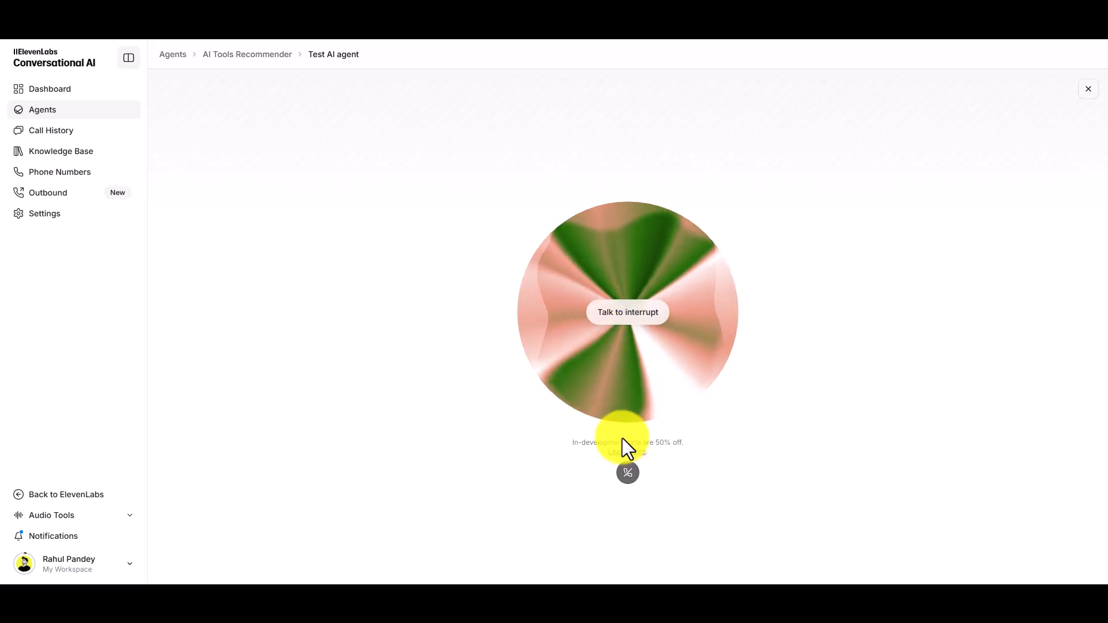
click(628, 473)
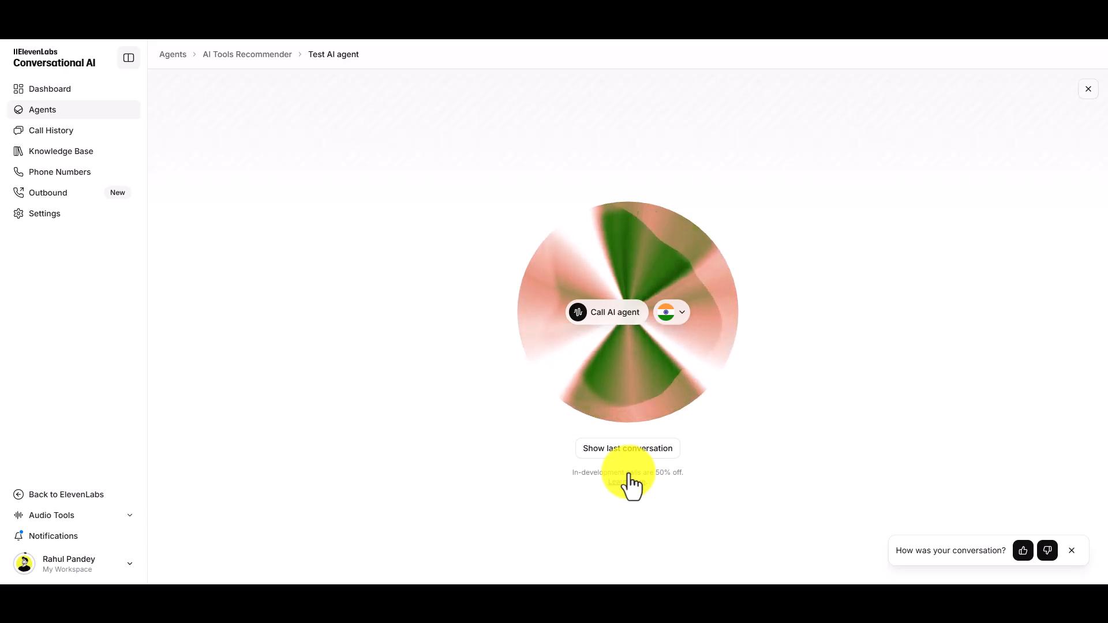
- Switch the test call language to English, hold a second voice call with the agent, and end it
click(676, 315)
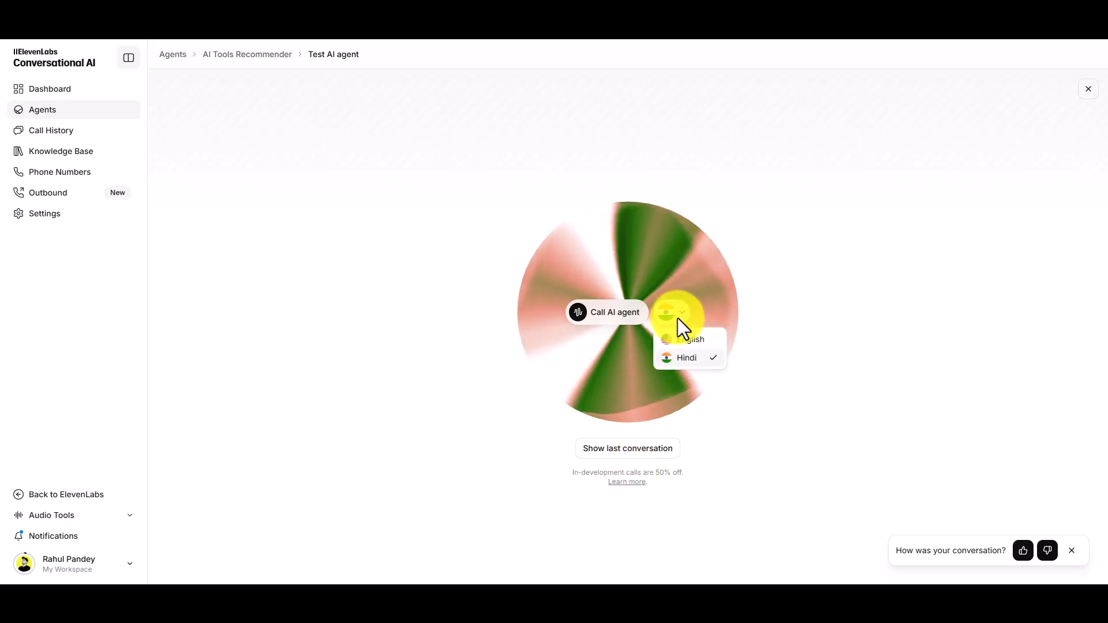
click(695, 345)
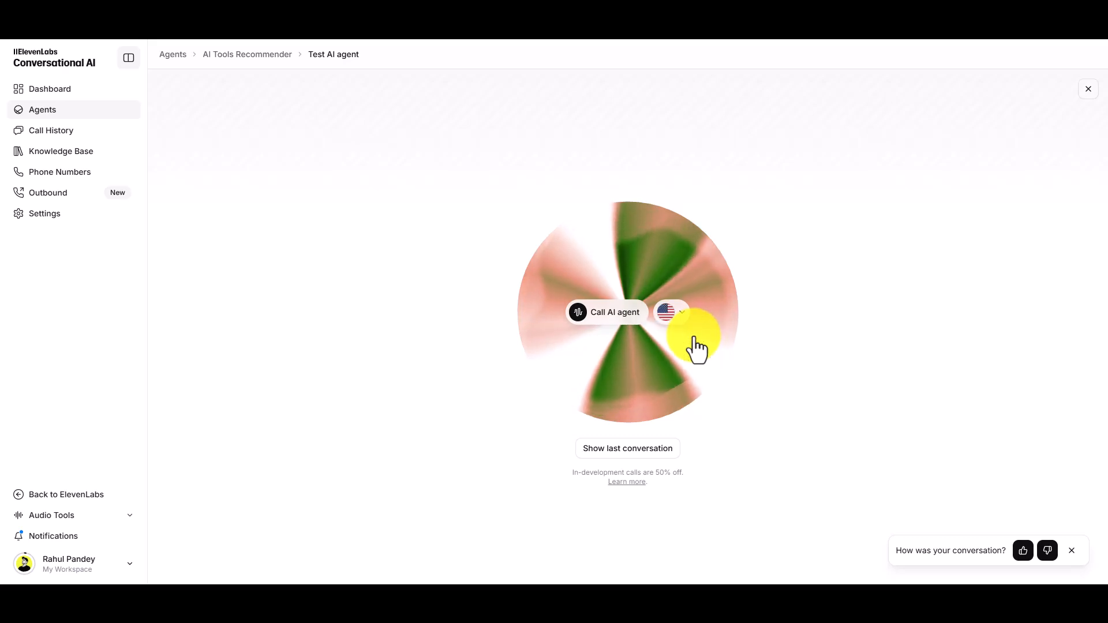
click(621, 316)
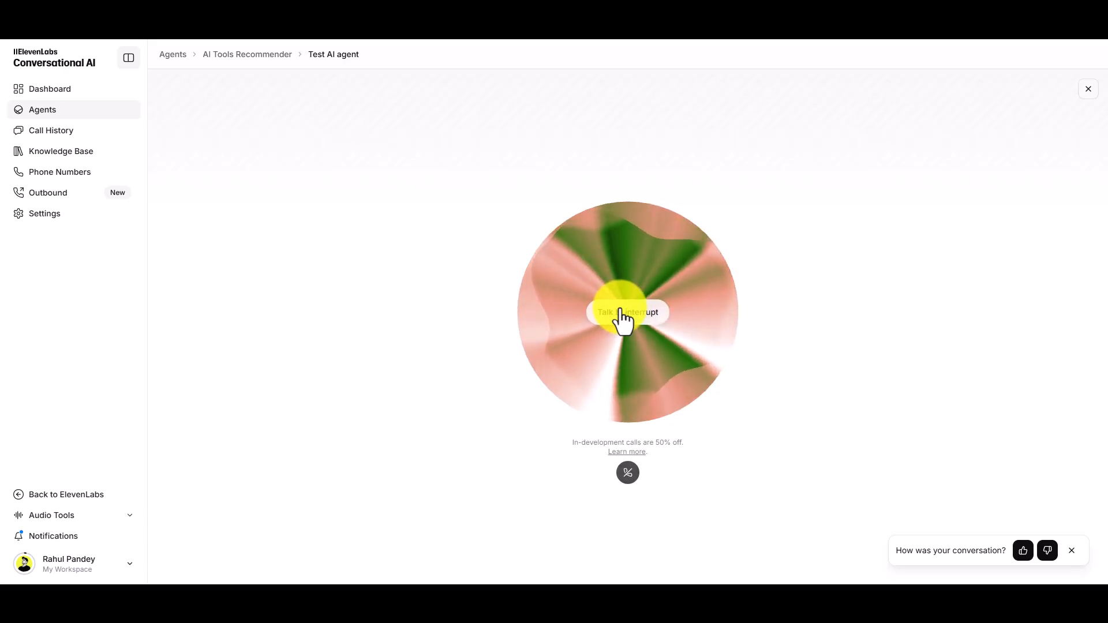
click(628, 473)
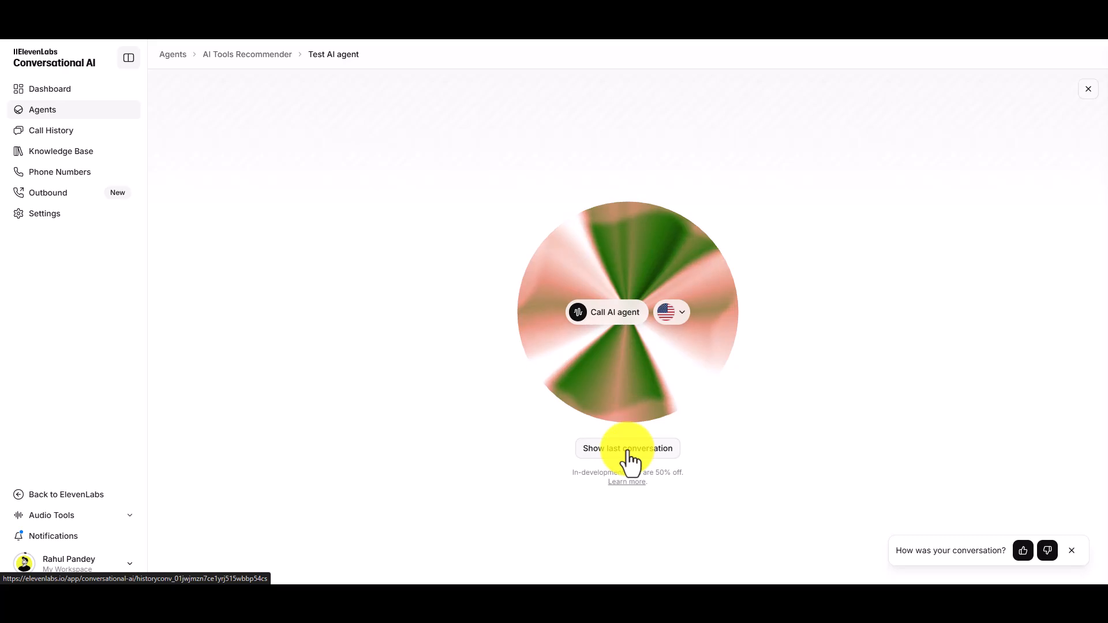
- Review the last test conversation's summary and full transcription, and close its details
click(630, 455)
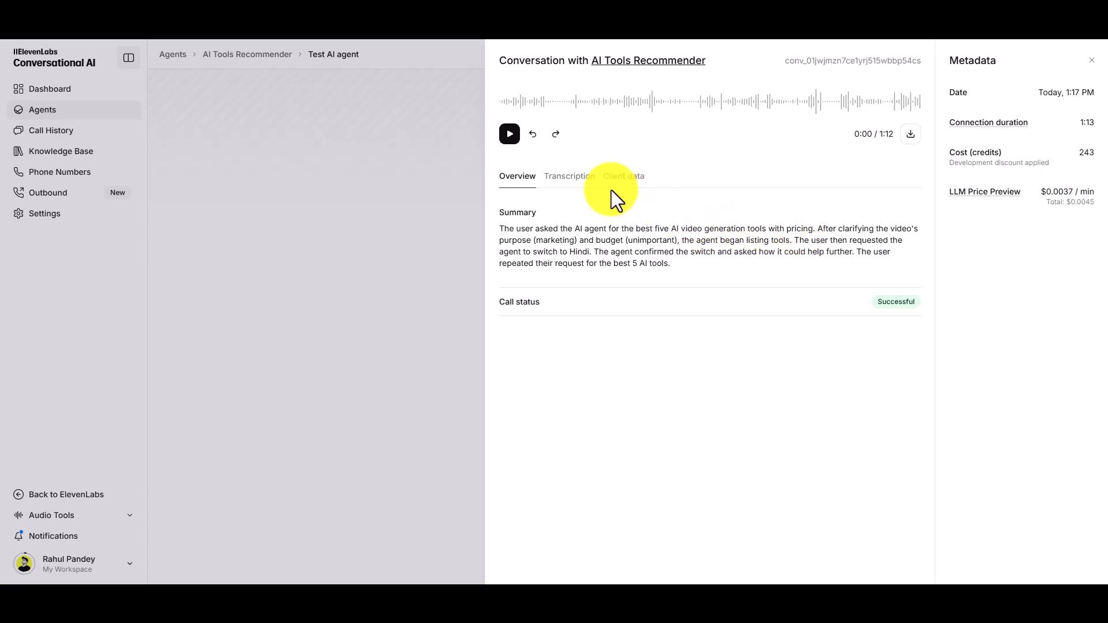
click(580, 182)
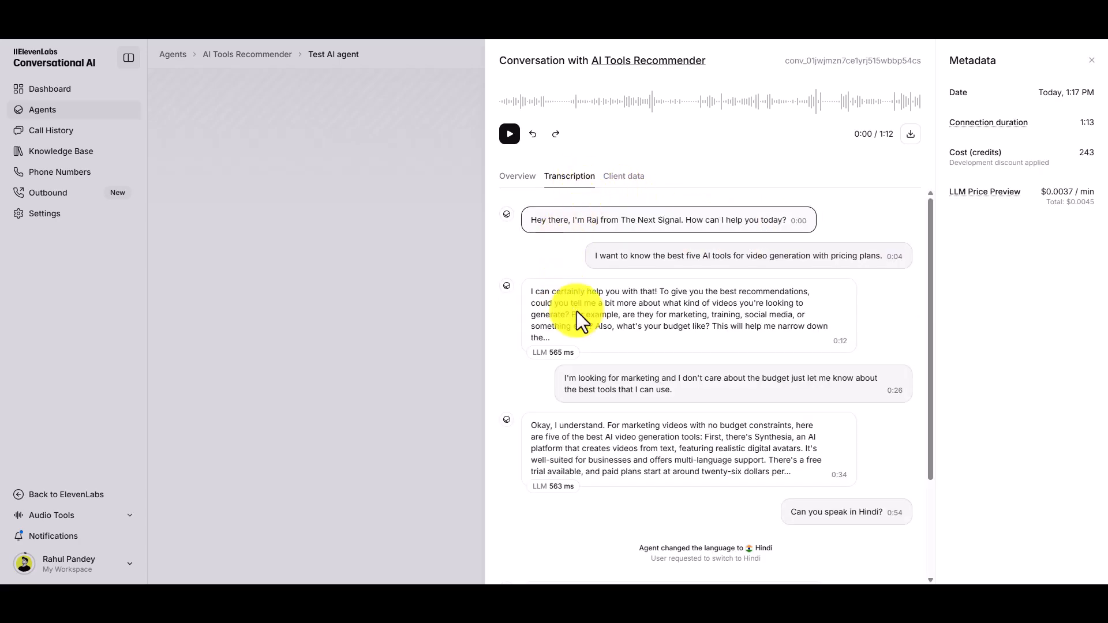
scroll(581, 316, down, 2)
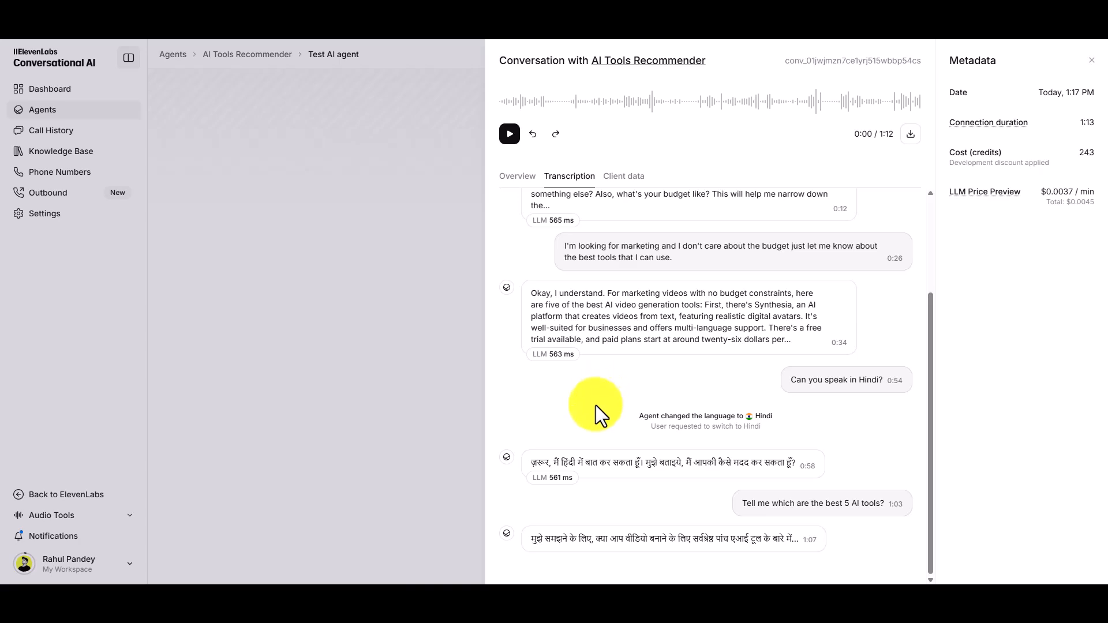
scroll(595, 406, up, 3)
scroll(629, 212, down, 3)
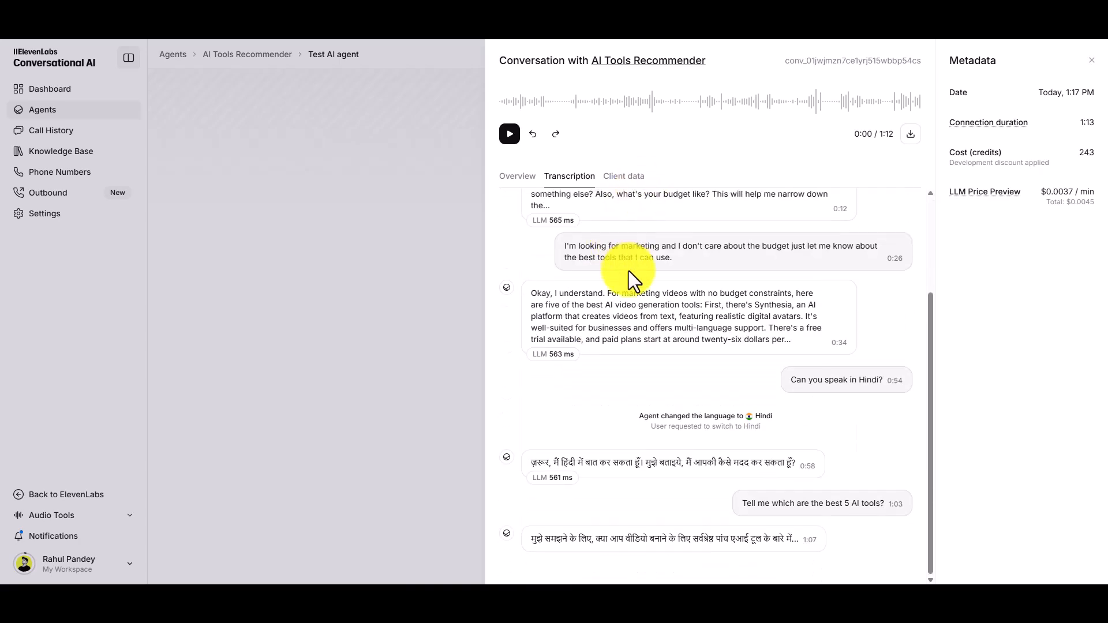
scroll(628, 270, up, 3)
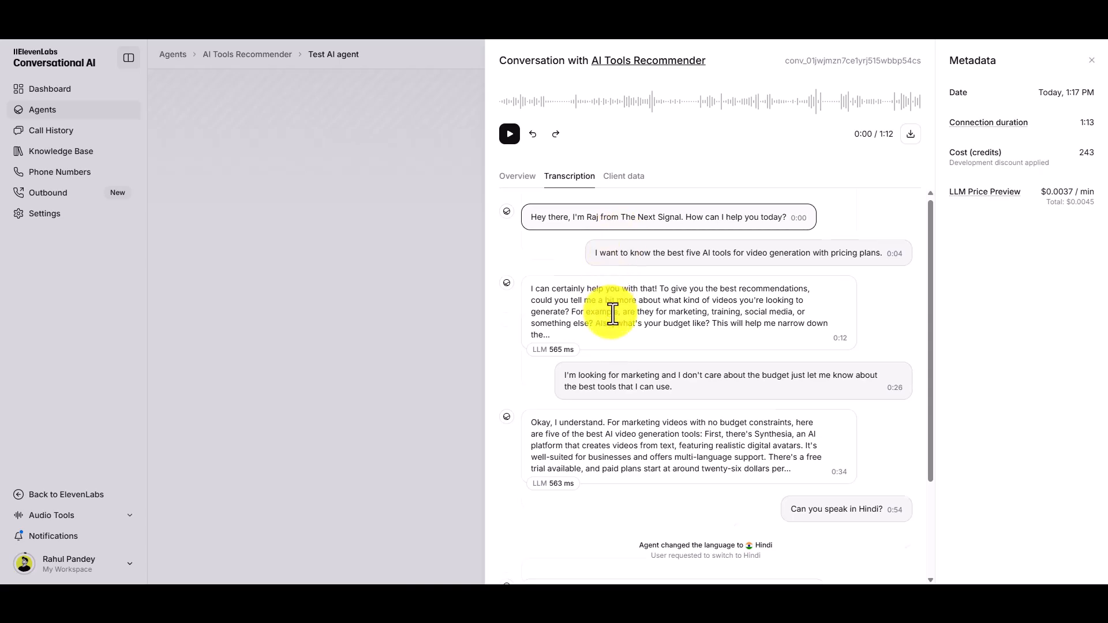
scroll(616, 323, down, 3)
scroll(618, 359, up, 3)
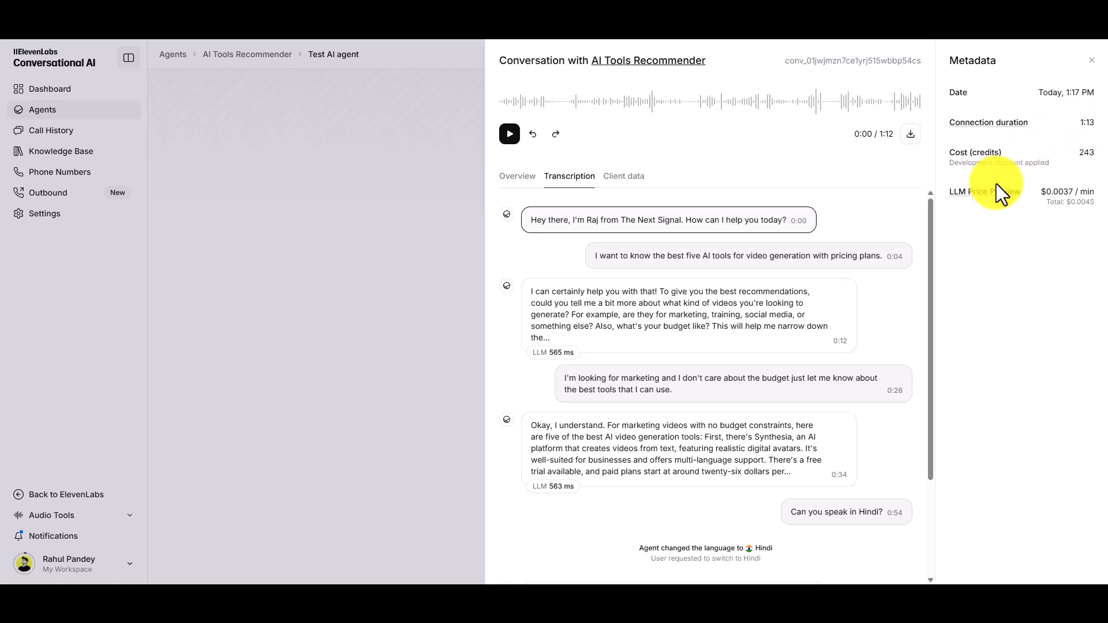
click(1089, 62)
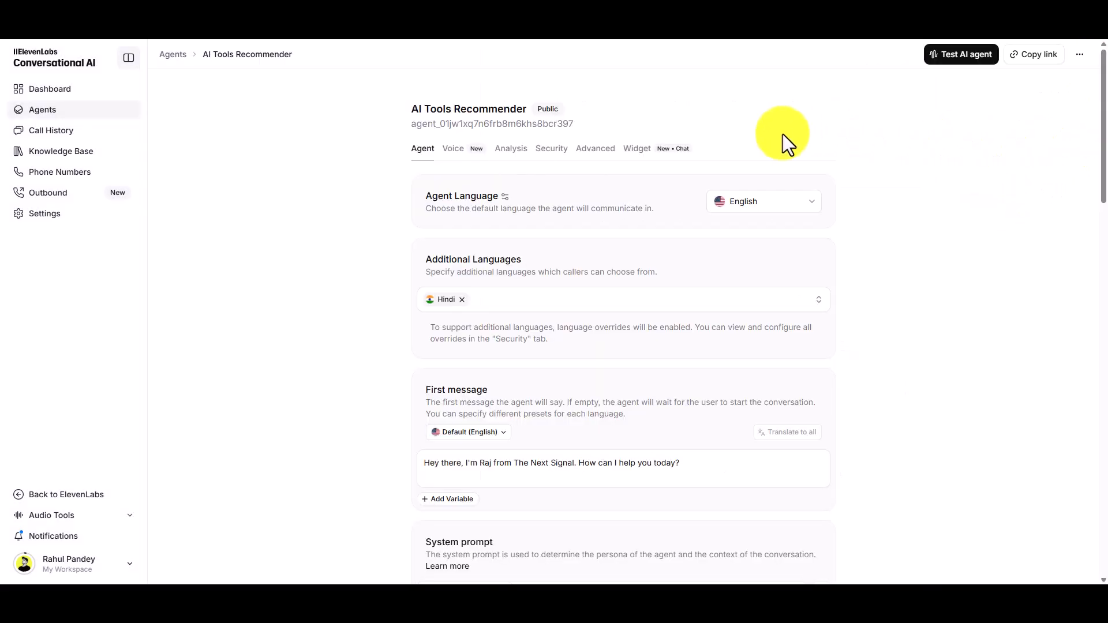
- Read the transcription of the May 31, 2025, 1:16 PM call in the call history, highlighting passages of the Hindi conversation
click(91, 138)
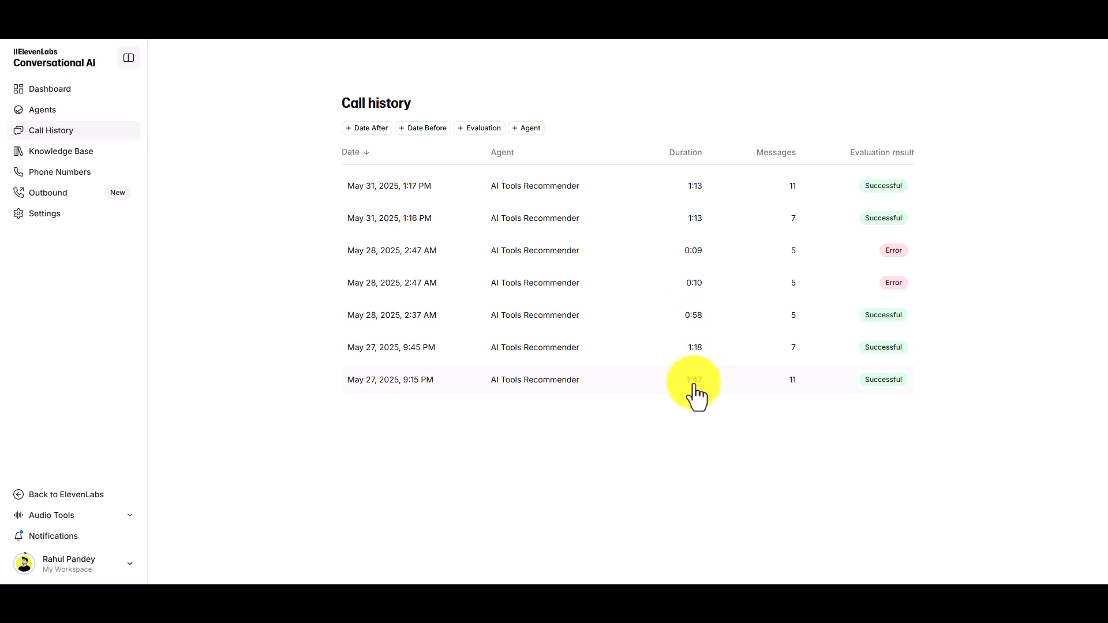
click(398, 226)
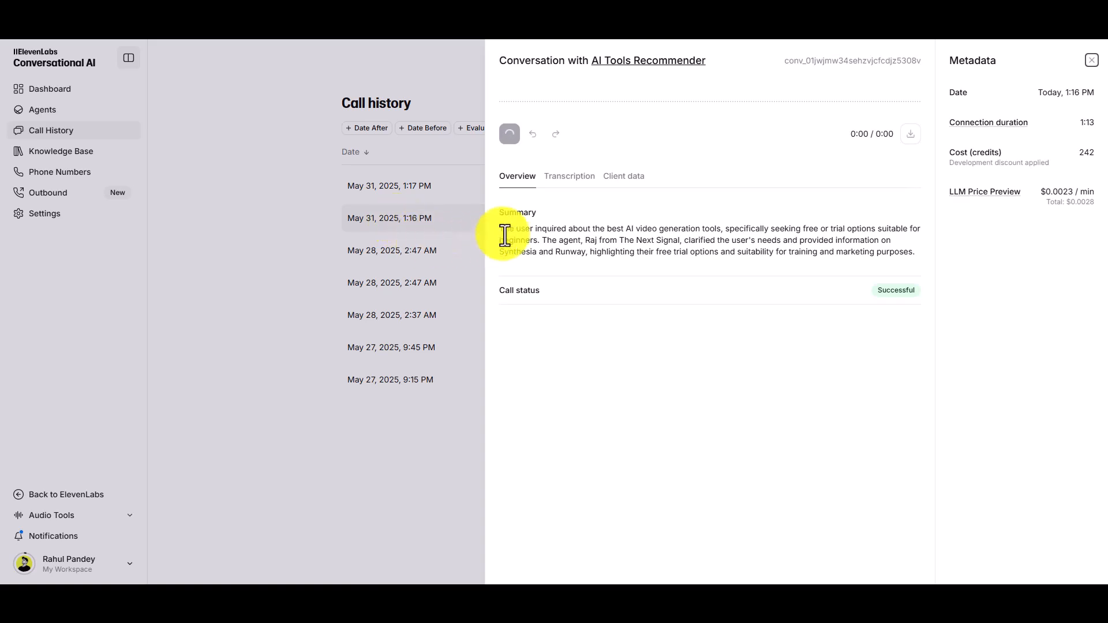
click(575, 183)
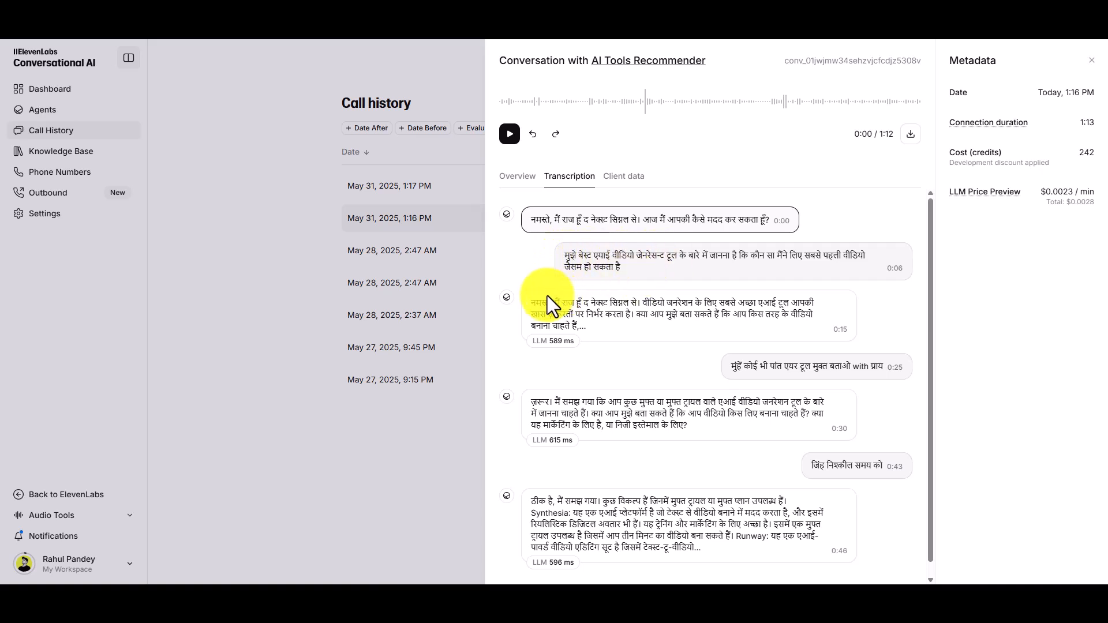
drag(535, 304, 635, 304)
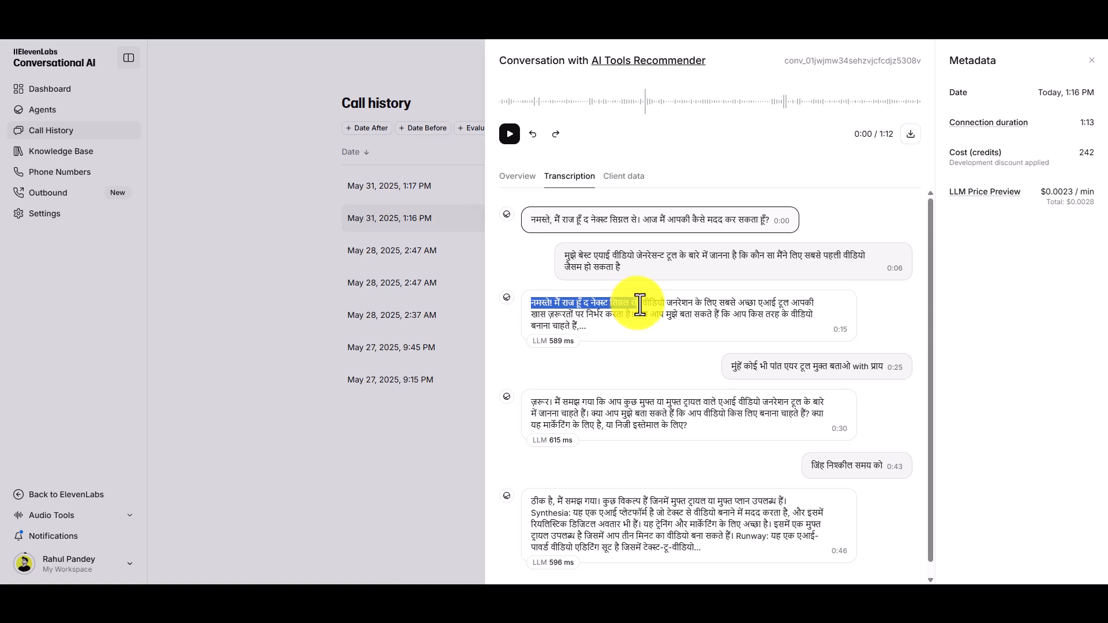
drag(640, 305, 619, 307)
scroll(634, 353, down, 1)
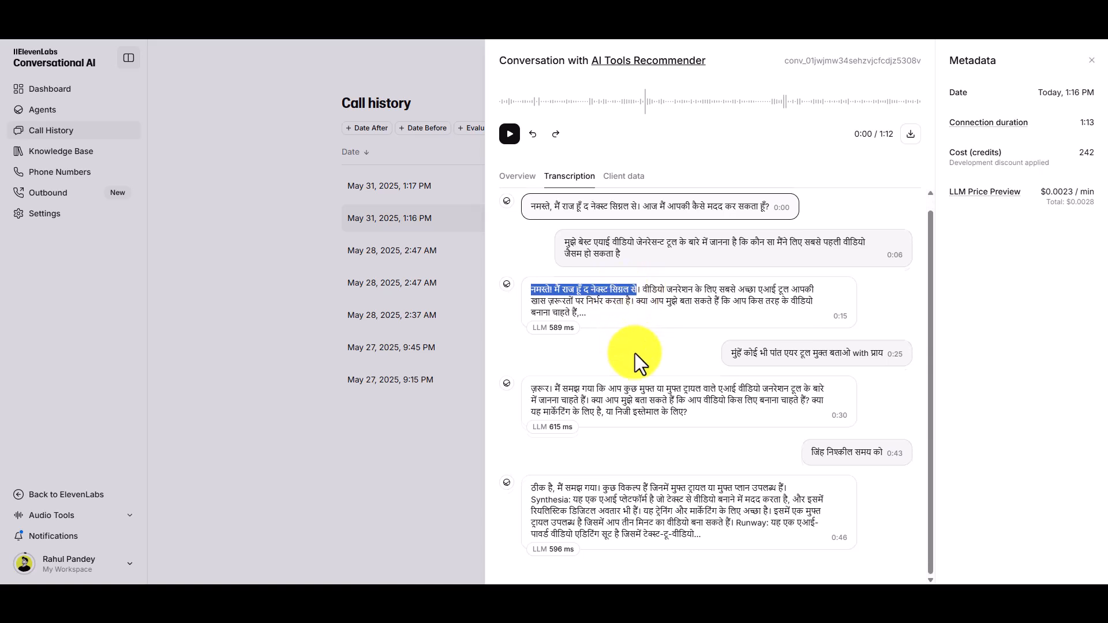
click(753, 354)
drag(755, 355, 880, 356)
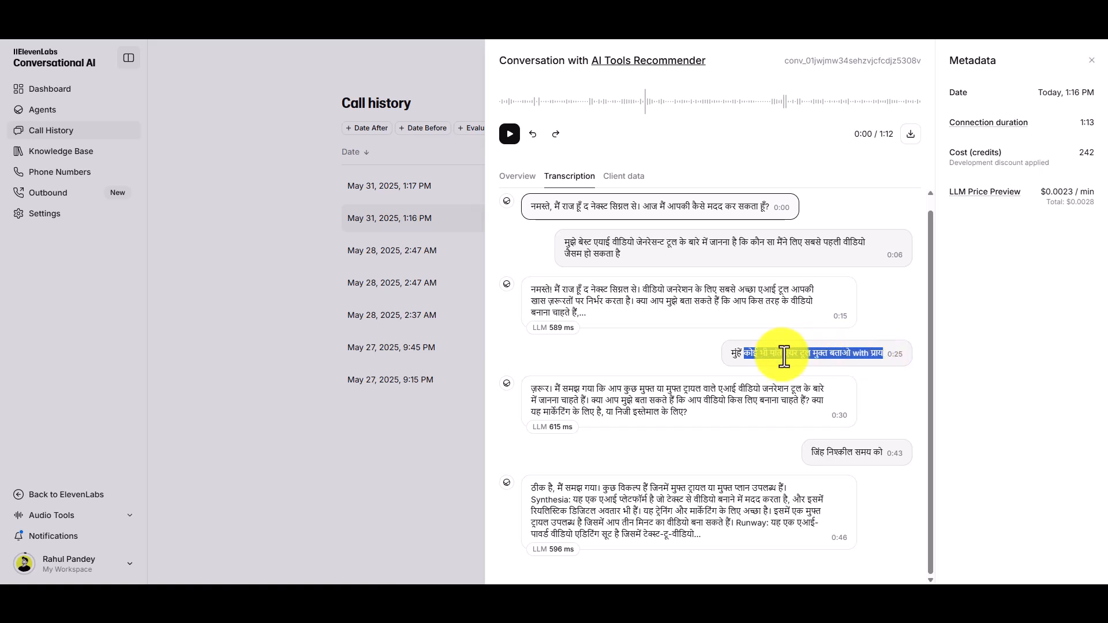
drag(743, 356, 736, 356)
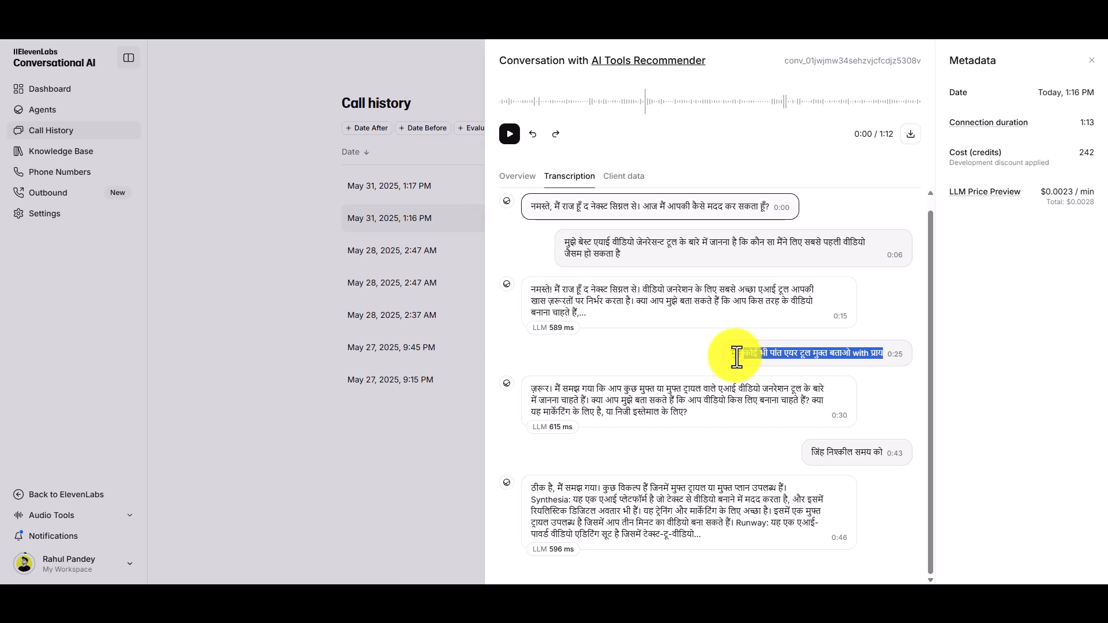
drag(559, 389, 709, 399)
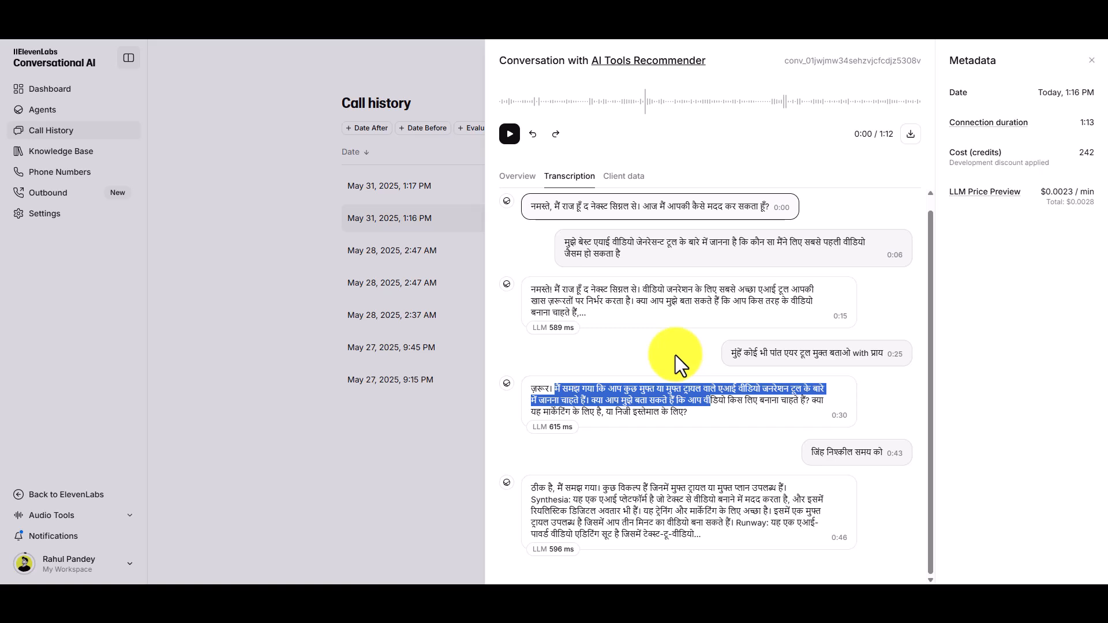
click(1092, 61)
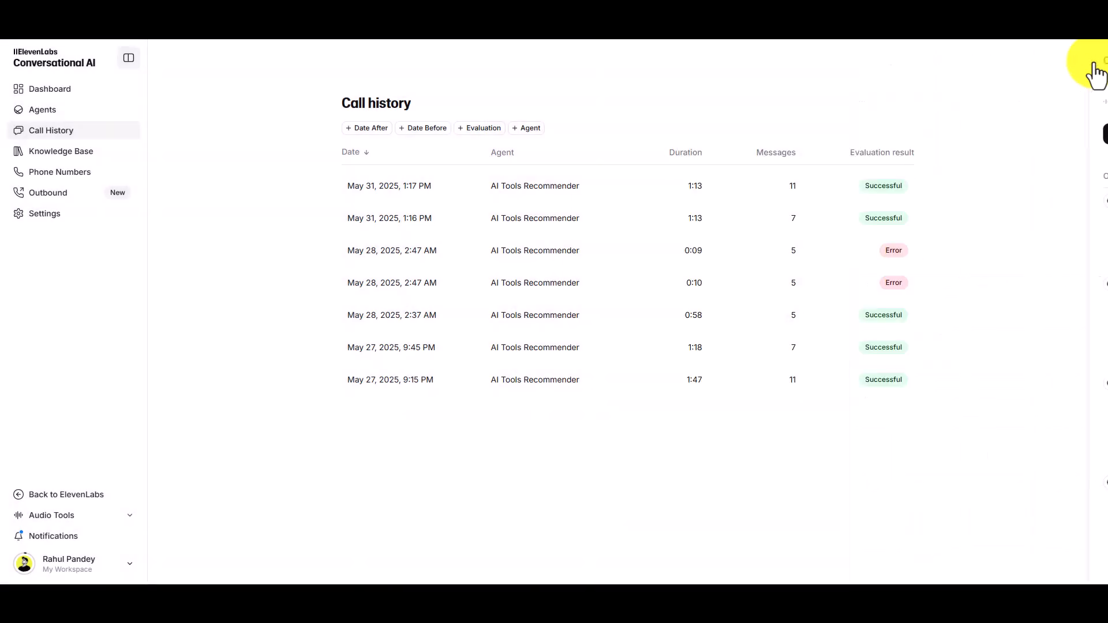
- Look over the workspace knowledge base and its form for adding a URL, and dismiss the form without adding anything
click(77, 151)
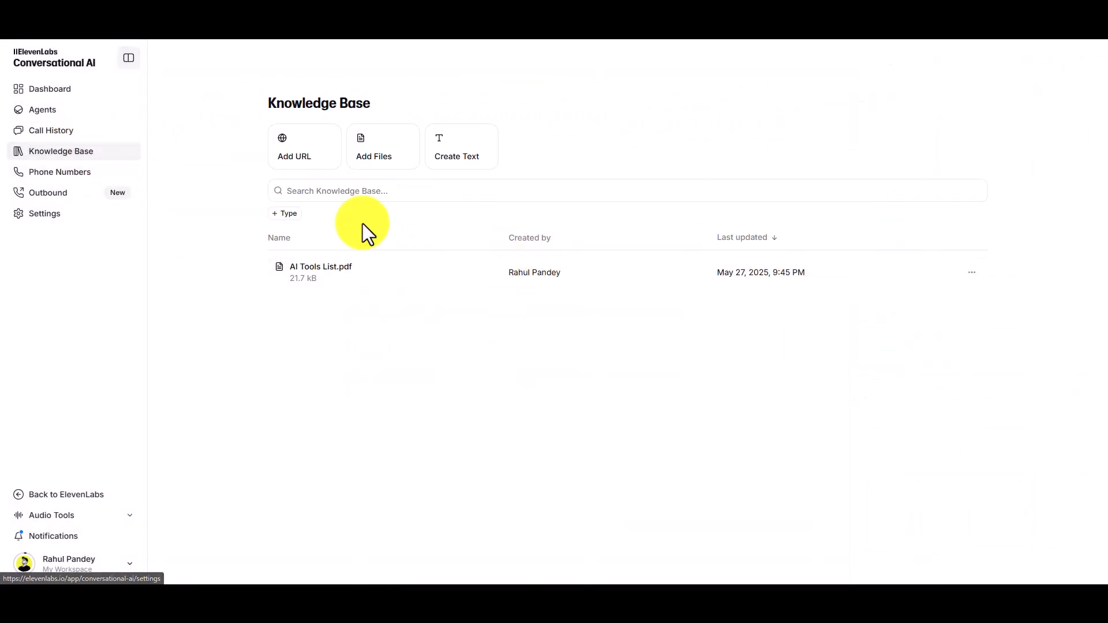
click(309, 157)
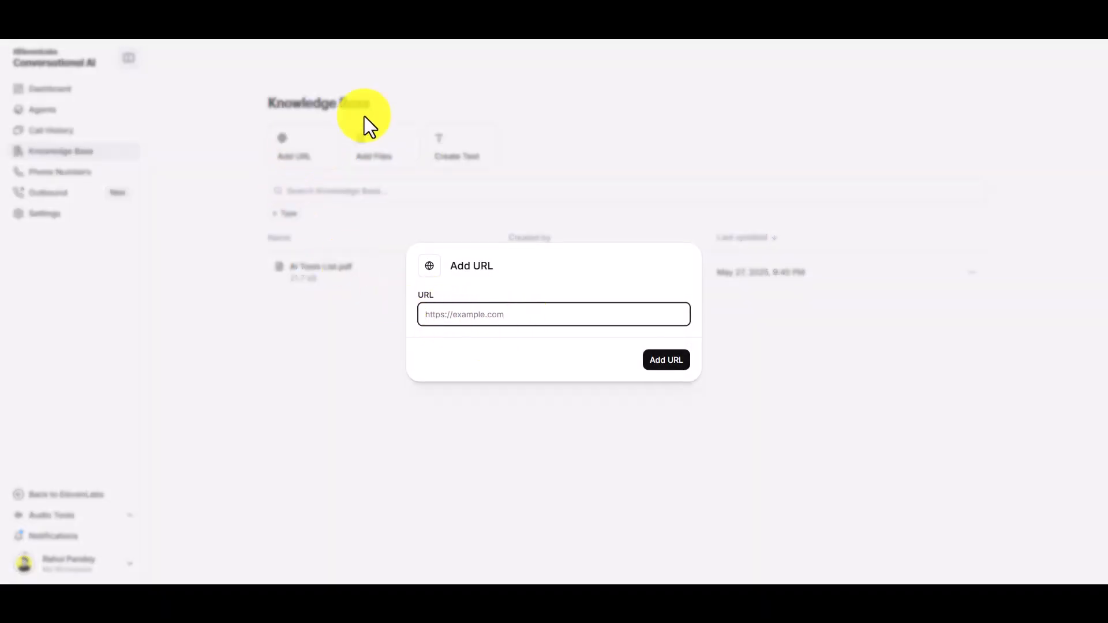
click(526, 197)
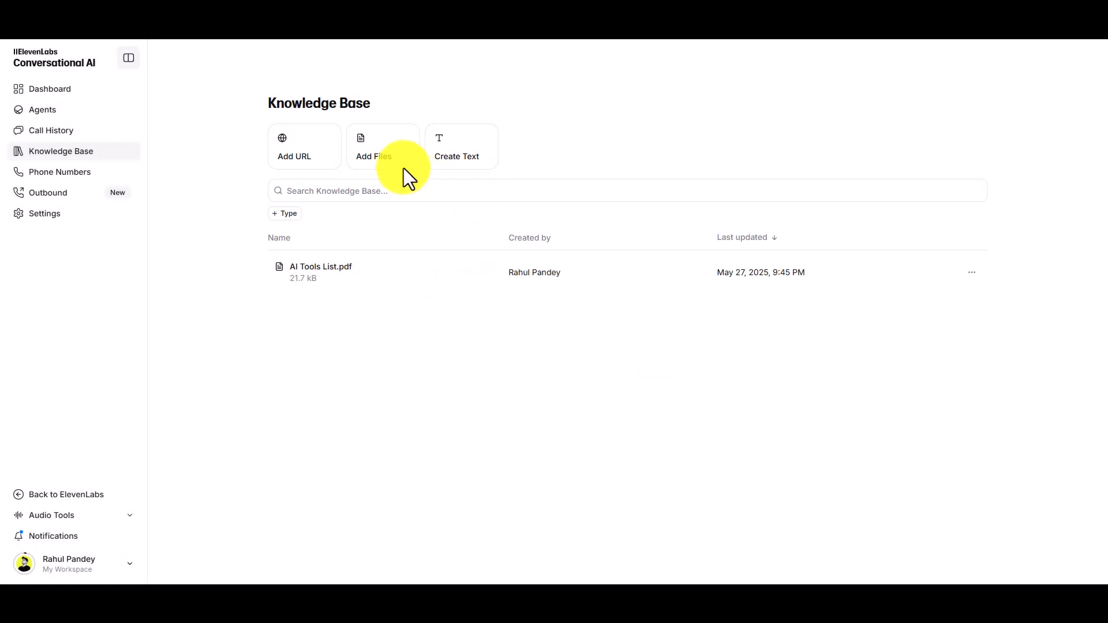
- View the phone numbers page and the workspace dashboard
click(70, 173)
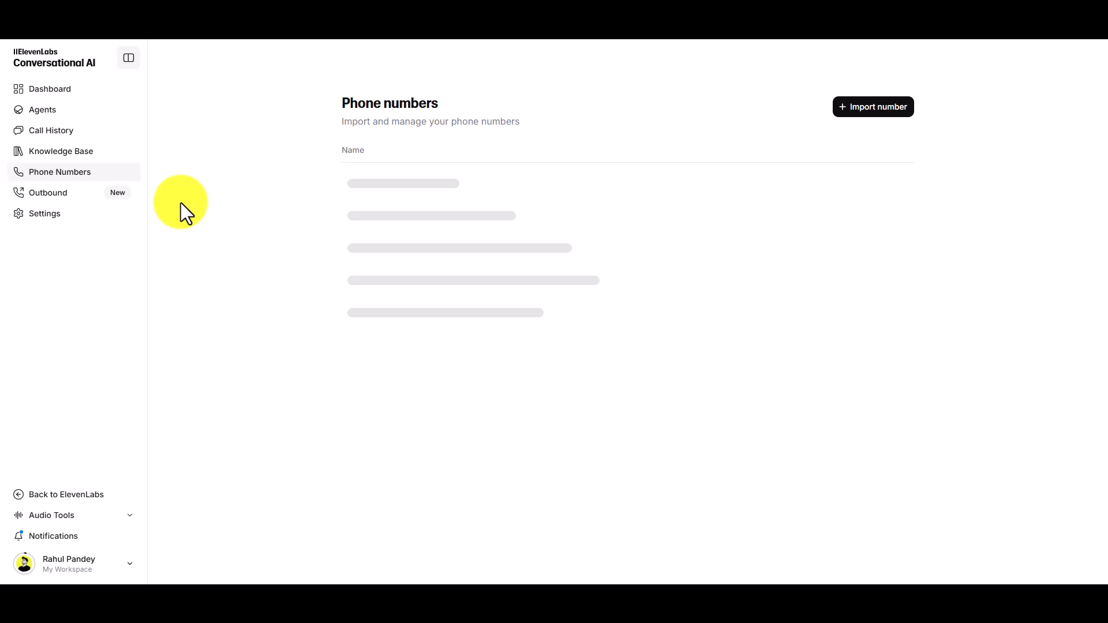
click(60, 92)
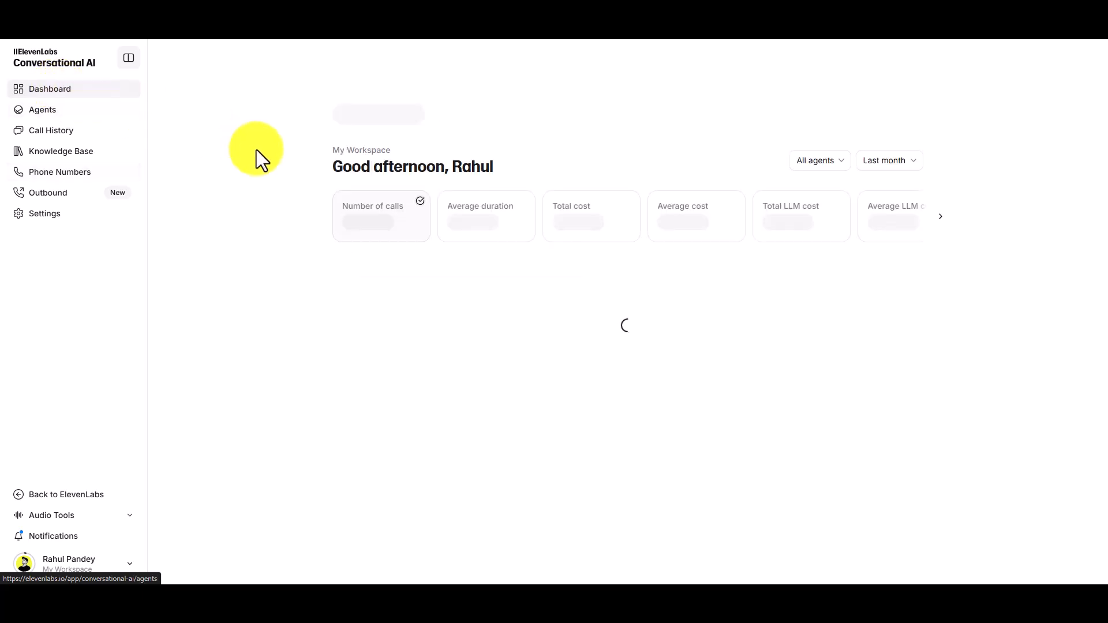